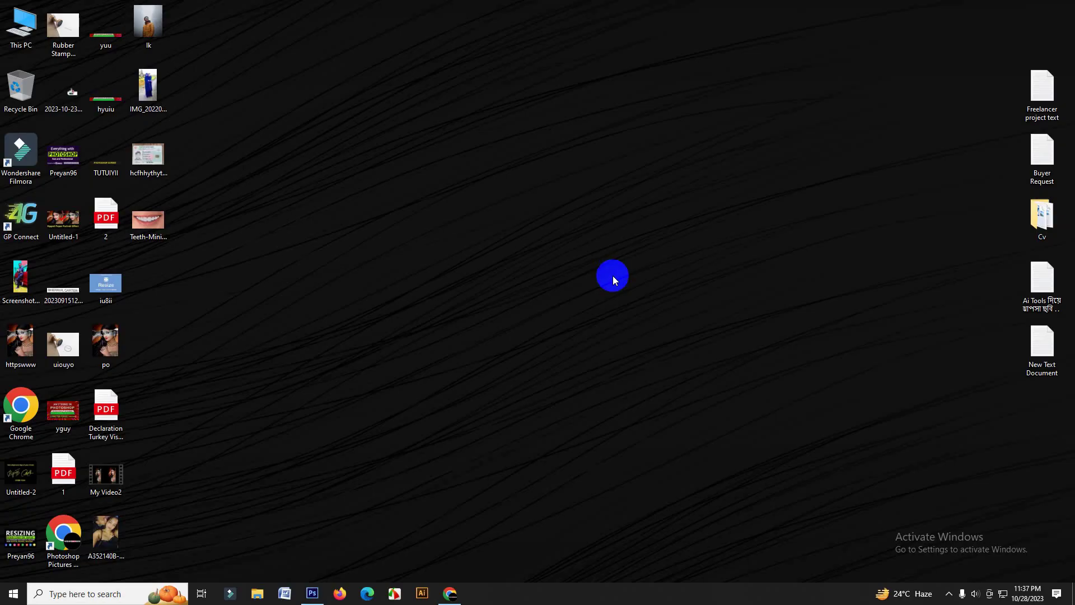
Refresh the desktop twice from its right-click menu.
right_click(614, 277)
click(637, 307)
right_click(633, 308)
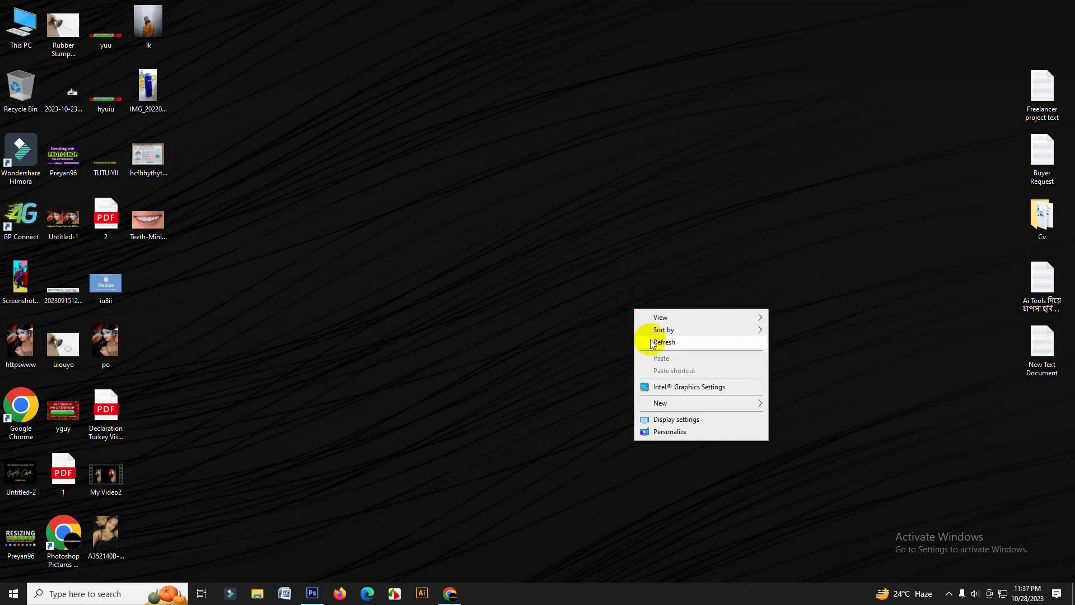
click(652, 342)
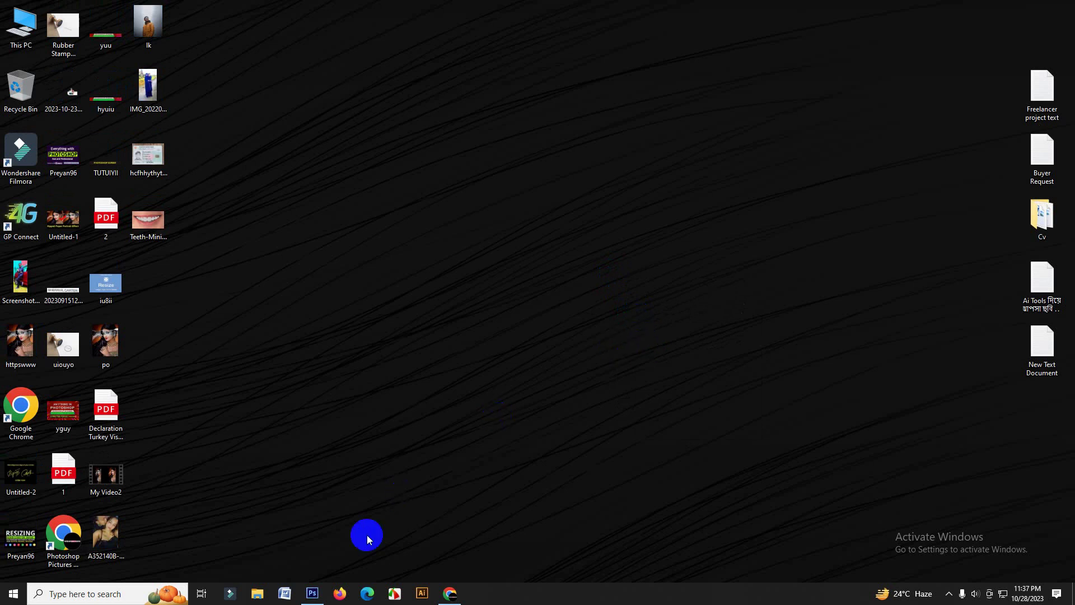
Open 02-Metal-or-Clear-1024x683 from Downloads and zoom in on the front teeth.
click(318, 582)
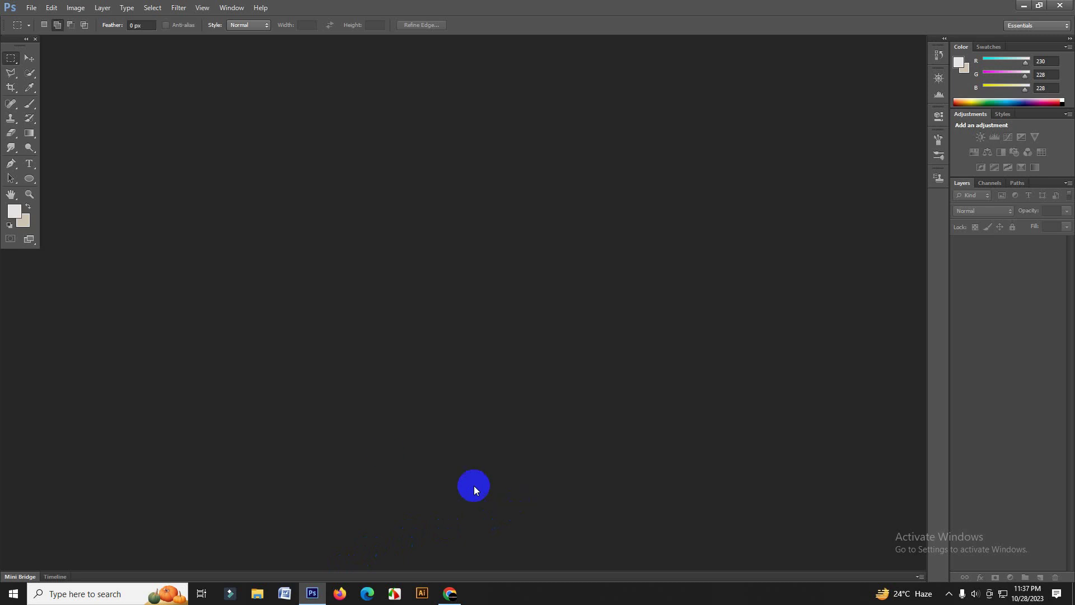
click(33, 10)
click(40, 28)
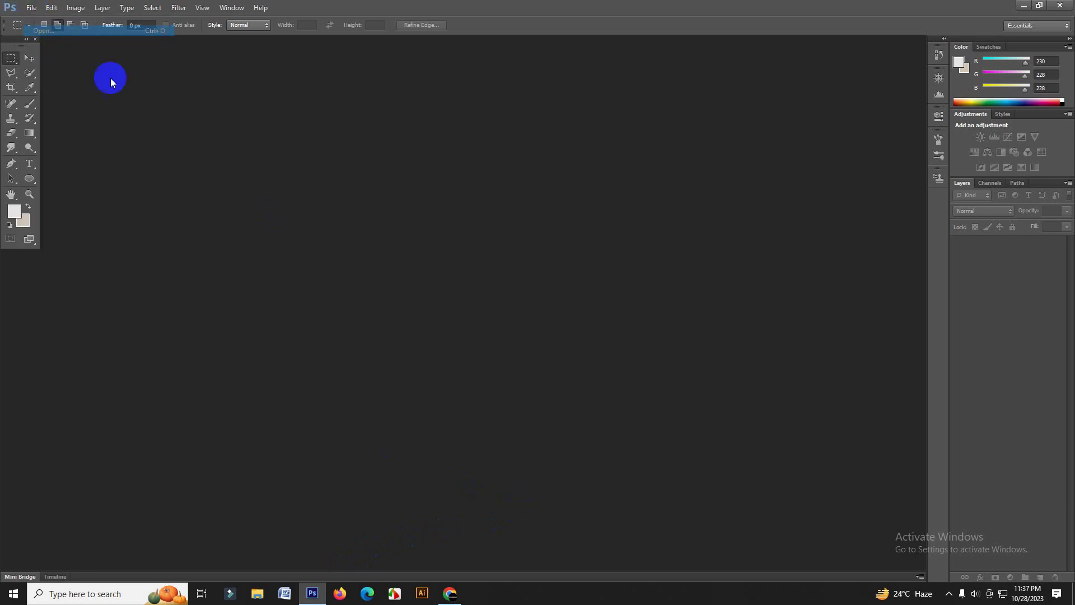
click(471, 181)
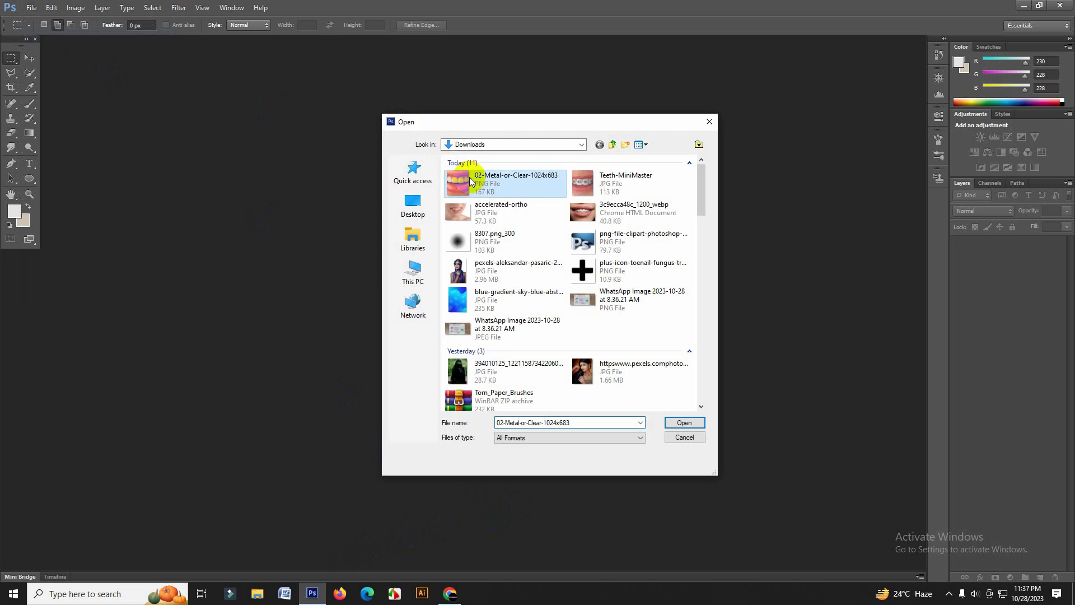
click(690, 424)
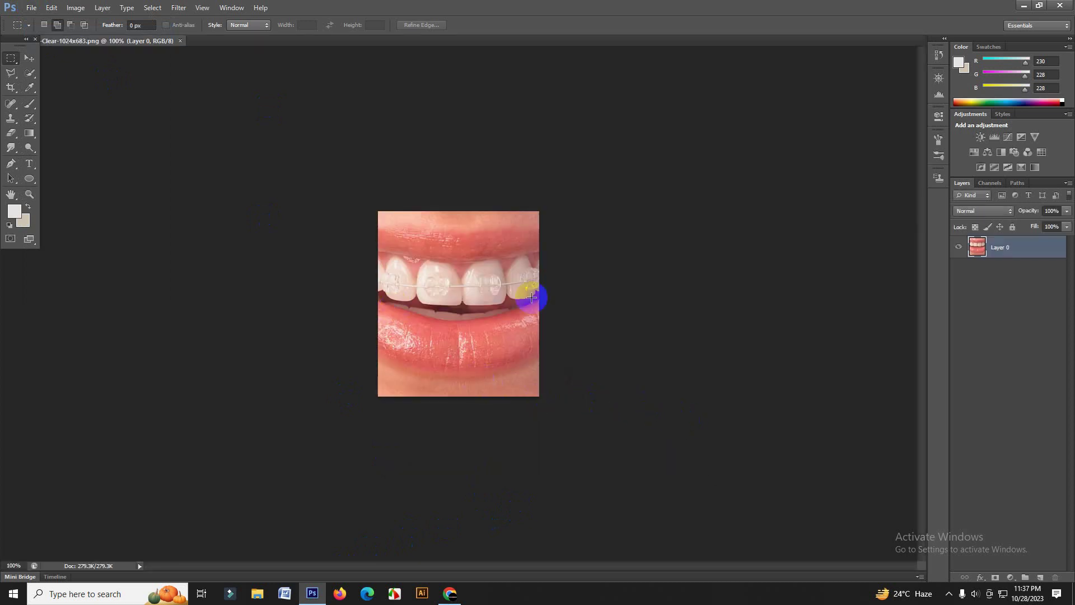
click(478, 296)
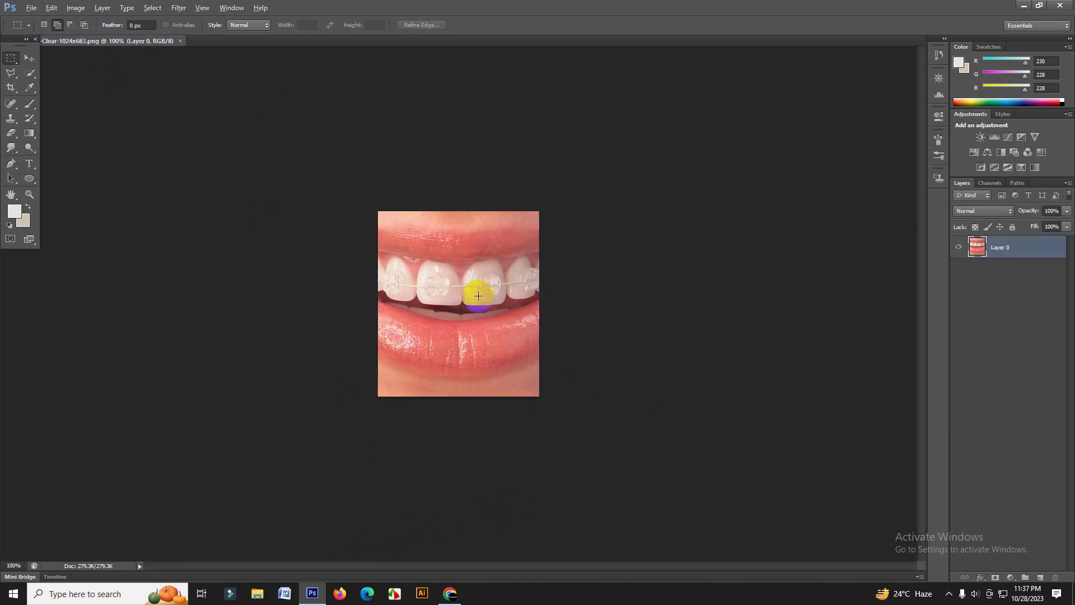
drag(474, 295, 474, 295)
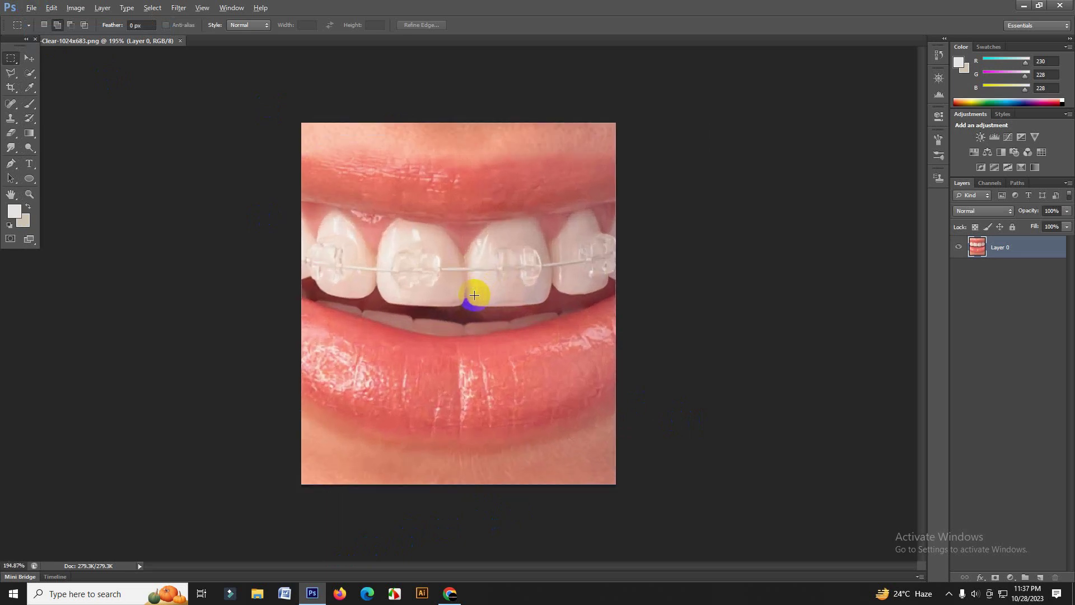
key(alt)
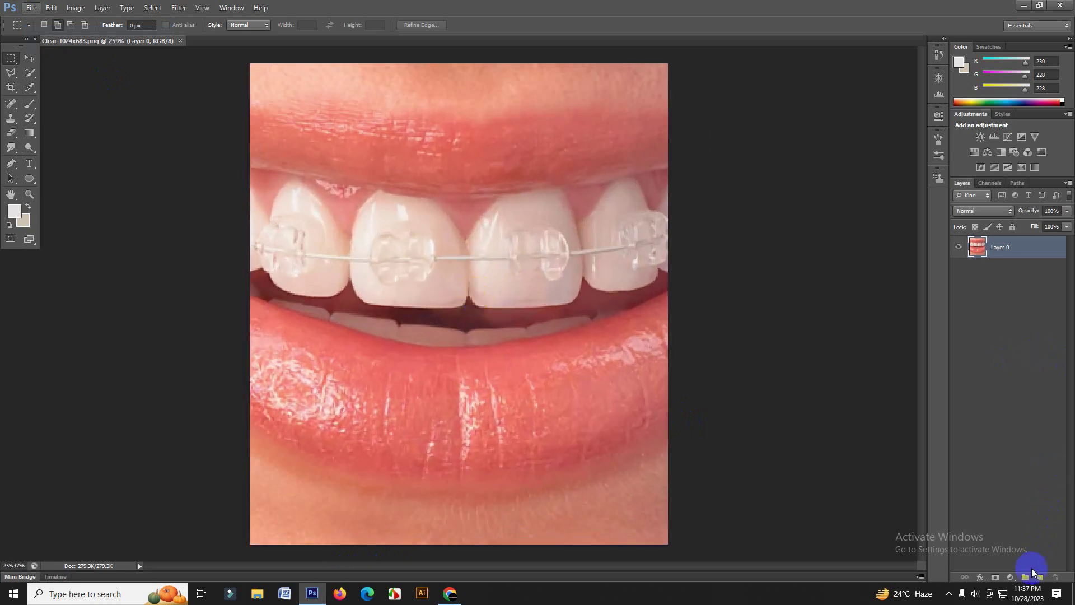
Add a new empty layer and select the Eyedropper with 3 by 3 average sampling.
click(1038, 578)
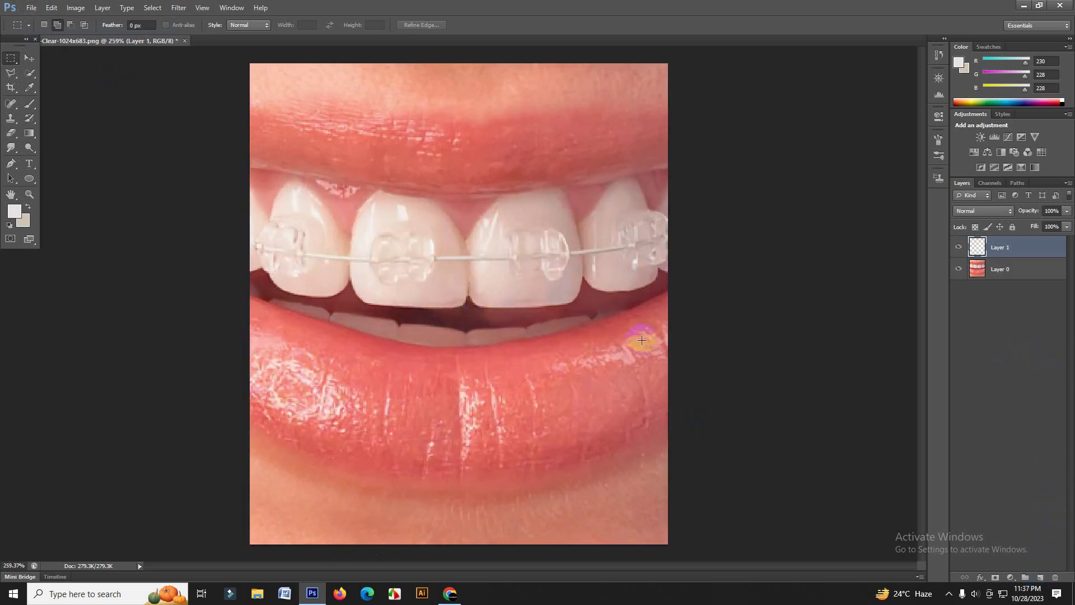
click(29, 92)
click(91, 87)
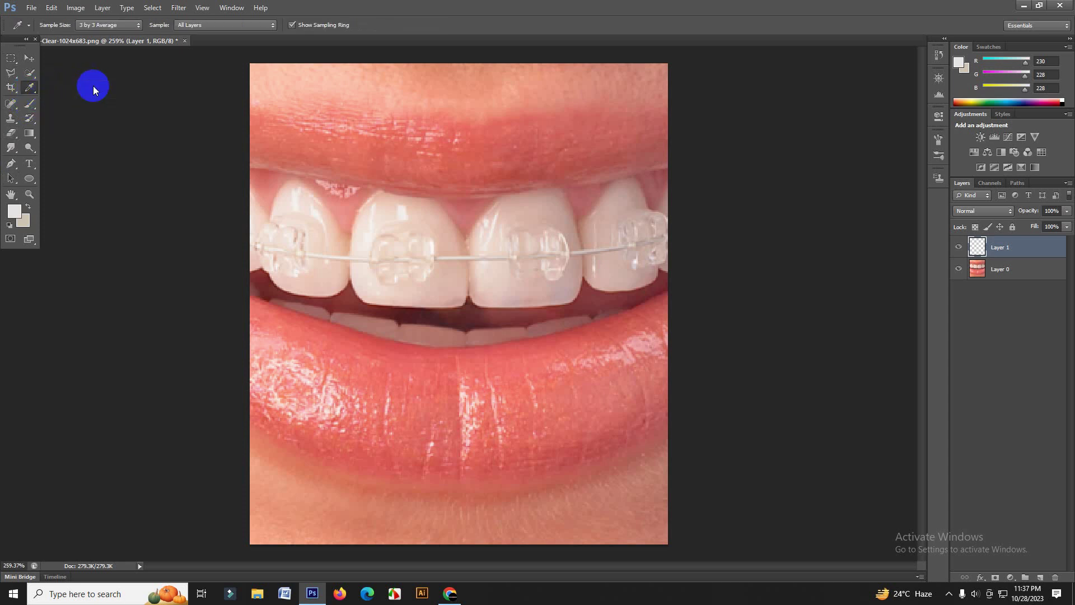
click(96, 25)
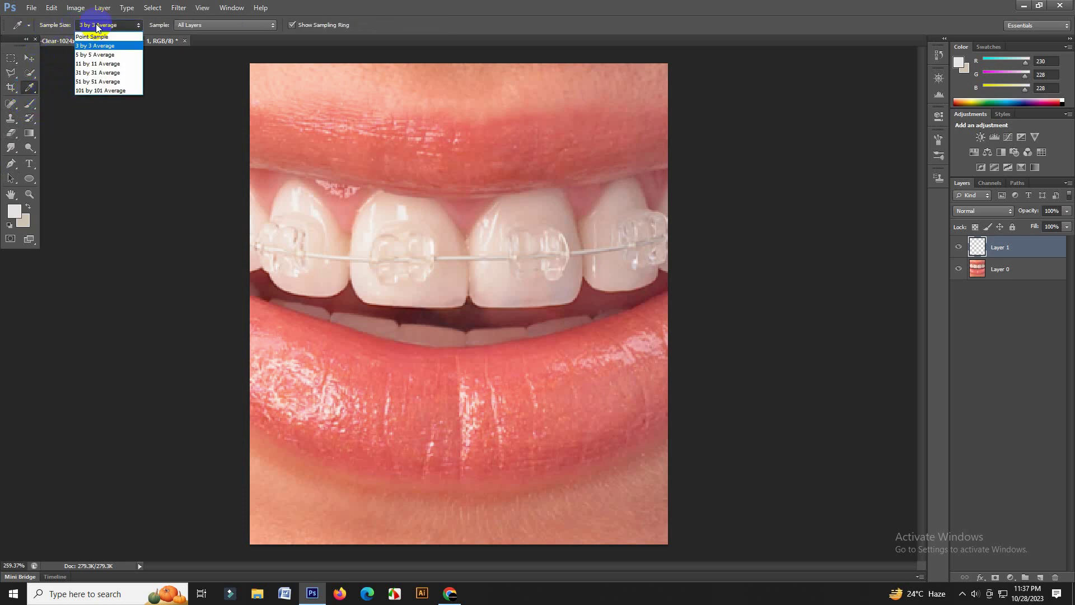
click(107, 46)
Switch to the Brush tool and set its flow to 50%.
click(29, 104)
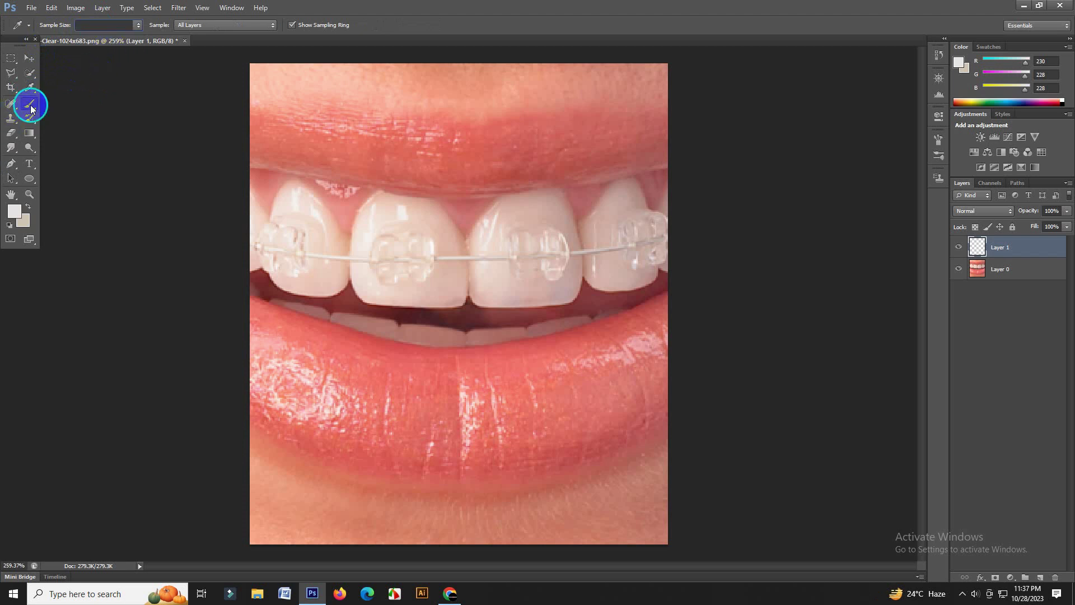
click(69, 101)
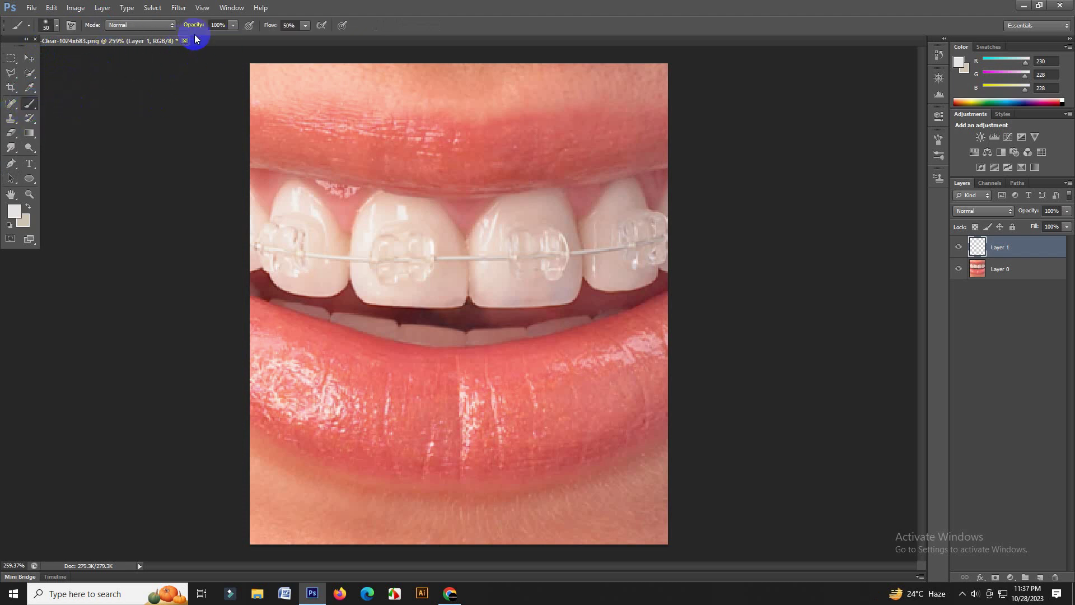
click(231, 26)
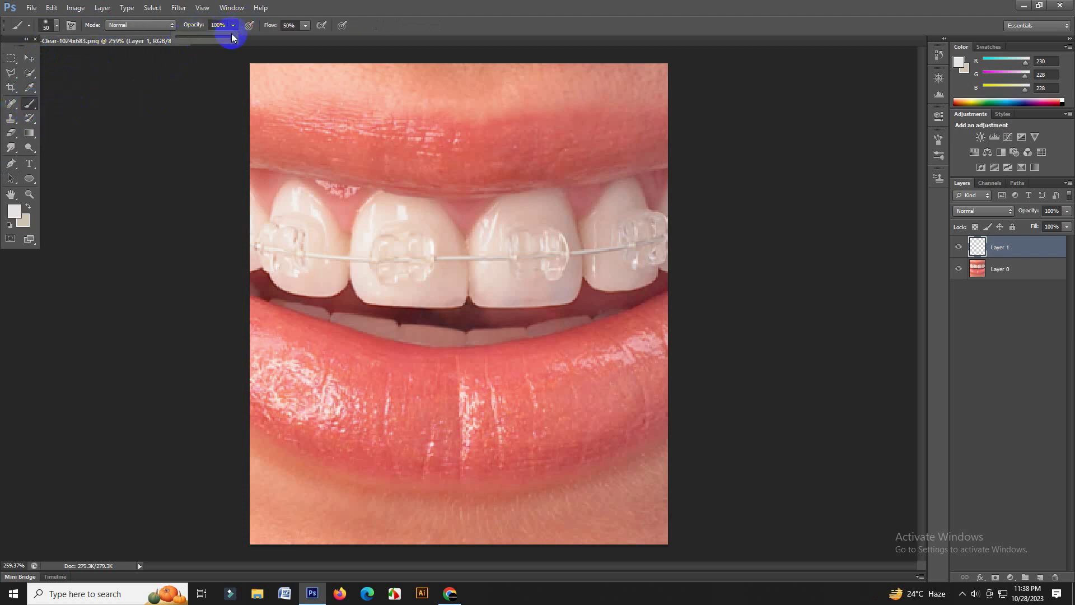
click(286, 26)
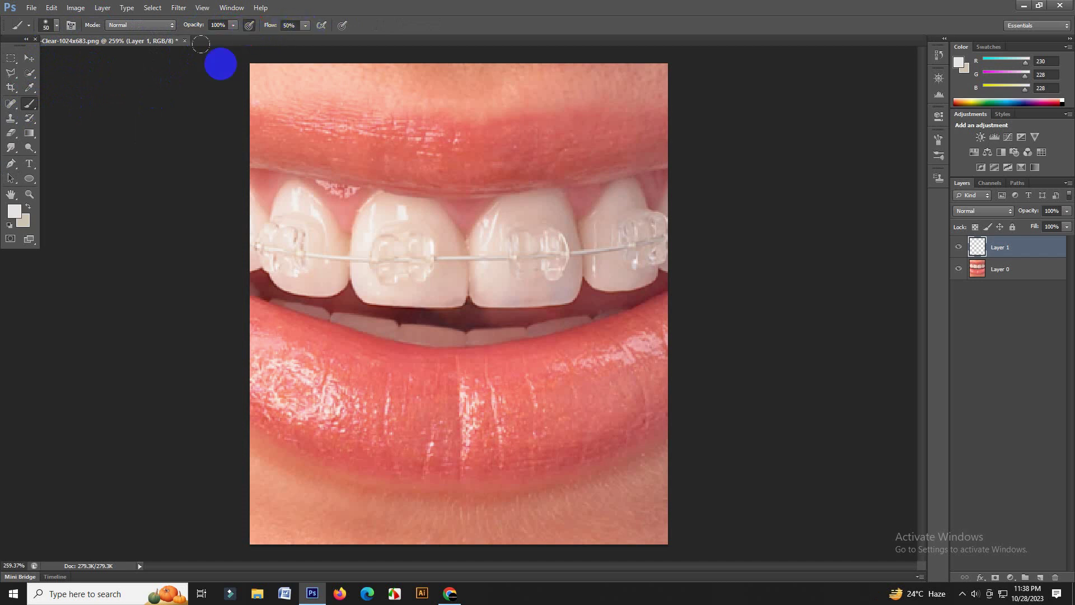
Sample the tooth's pinkish shade and shrink the brush to size 15.
drag(350, 272, 401, 248)
alt+click(443, 250)
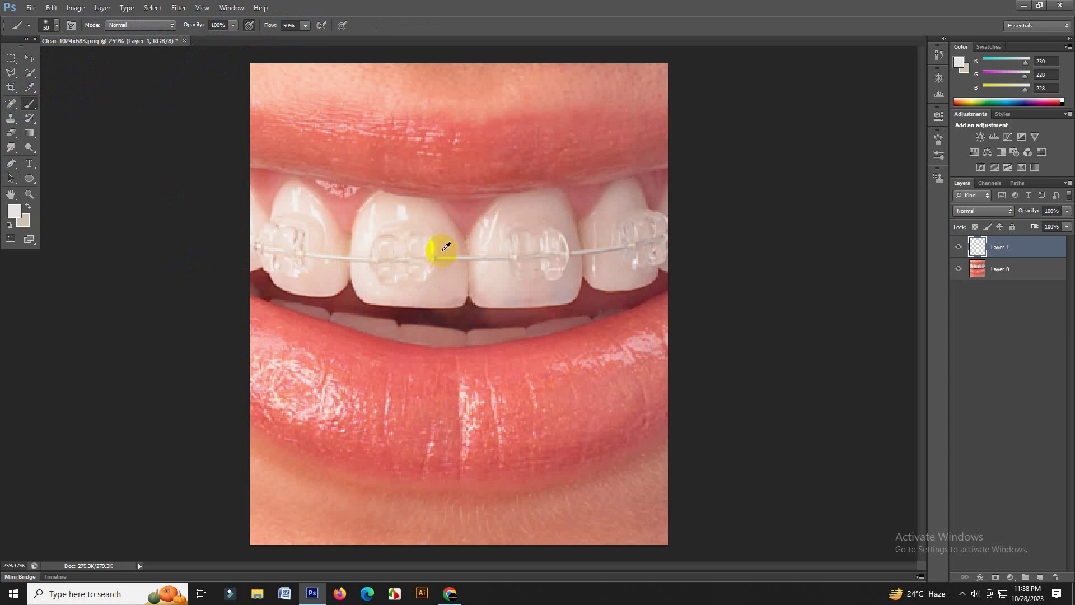
alt+click(446, 244)
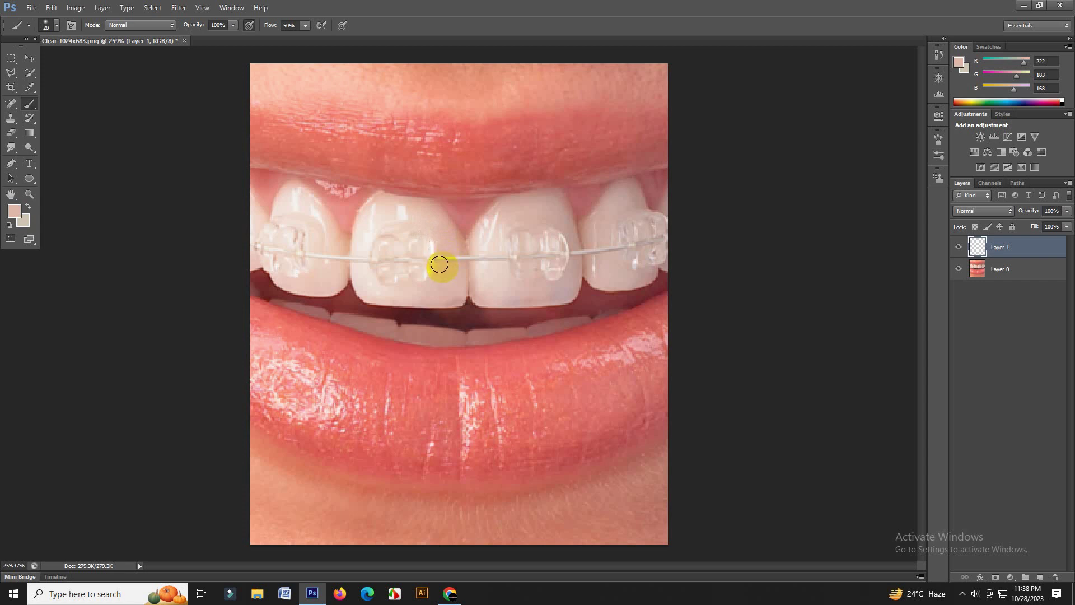
key(bracketleft)
Paint over the bracket and wire on the front tooth, finishing its left edge lighter.
click(427, 300)
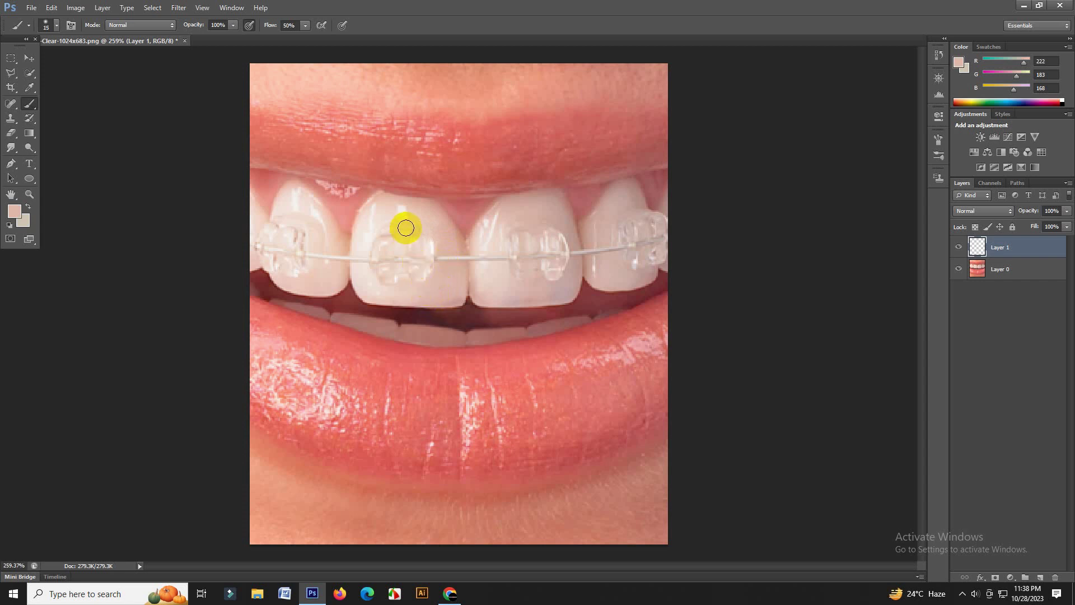
click(428, 270)
mouse_move(427, 270)
mouse_down()
mouse_move(410, 233)
mouse_move(380, 243)
mouse_move(408, 252)
mouse_move(377, 267)
mouse_move(411, 267)
mouse_move(421, 279)
mouse_move(416, 271)
mouse_up()
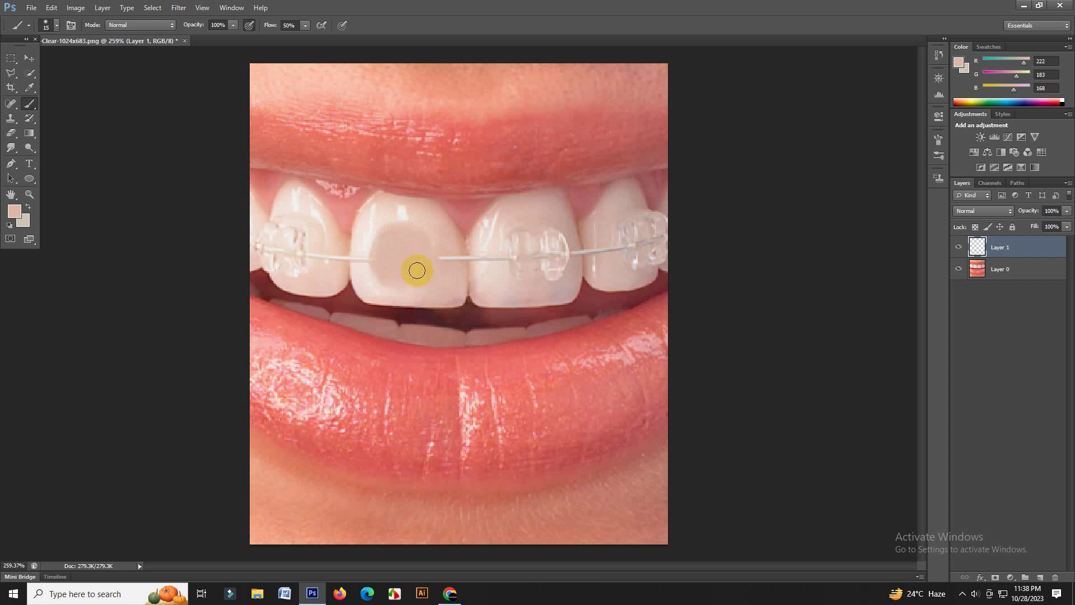
alt+click(368, 216)
mouse_move(367, 219)
mouse_down()
mouse_move(376, 276)
mouse_move(389, 223)
mouse_move(389, 286)
mouse_move(392, 221)
mouse_move(396, 281)
mouse_move(401, 224)
mouse_move(407, 283)
mouse_move(408, 216)
mouse_move(420, 276)
mouse_move(420, 236)
mouse_move(428, 271)
mouse_up()
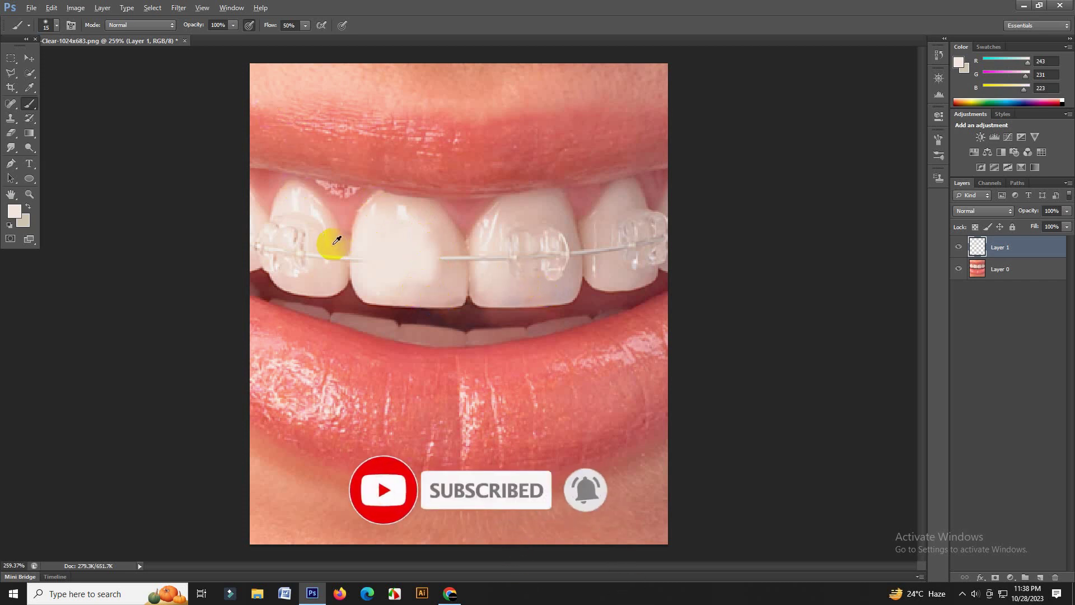
Sample nearby tooth tones and paint over the bracket on the far-left upper tooth.
alt+click(334, 242)
mouse_move(329, 250)
mouse_down()
mouse_move(358, 271)
mouse_move(360, 259)
mouse_up()
alt+click(361, 247)
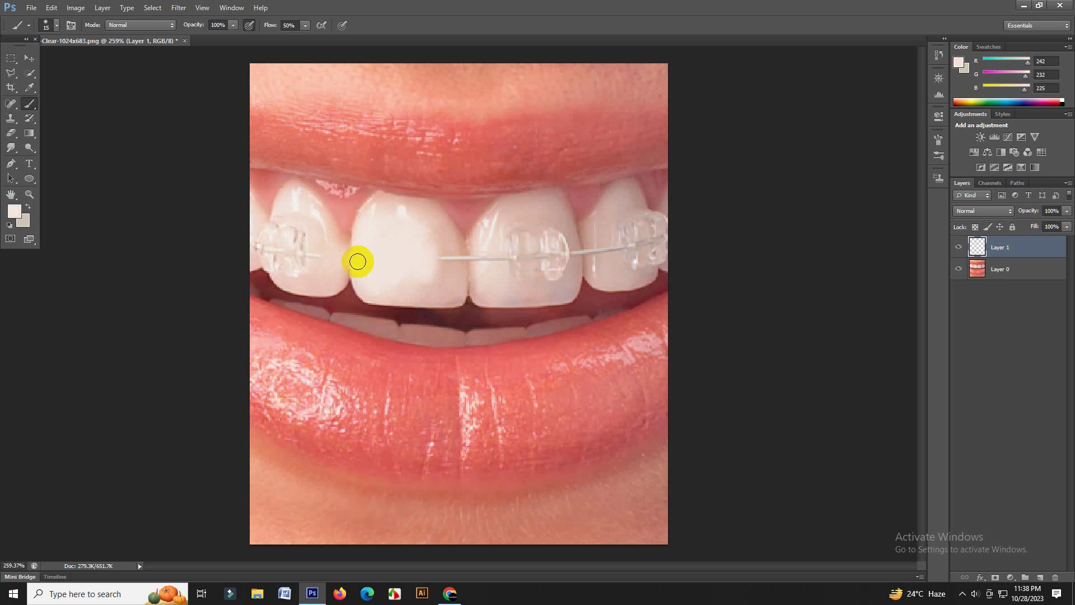
mouse_move(294, 226)
mouse_down()
mouse_move(281, 257)
mouse_move(315, 259)
mouse_up()
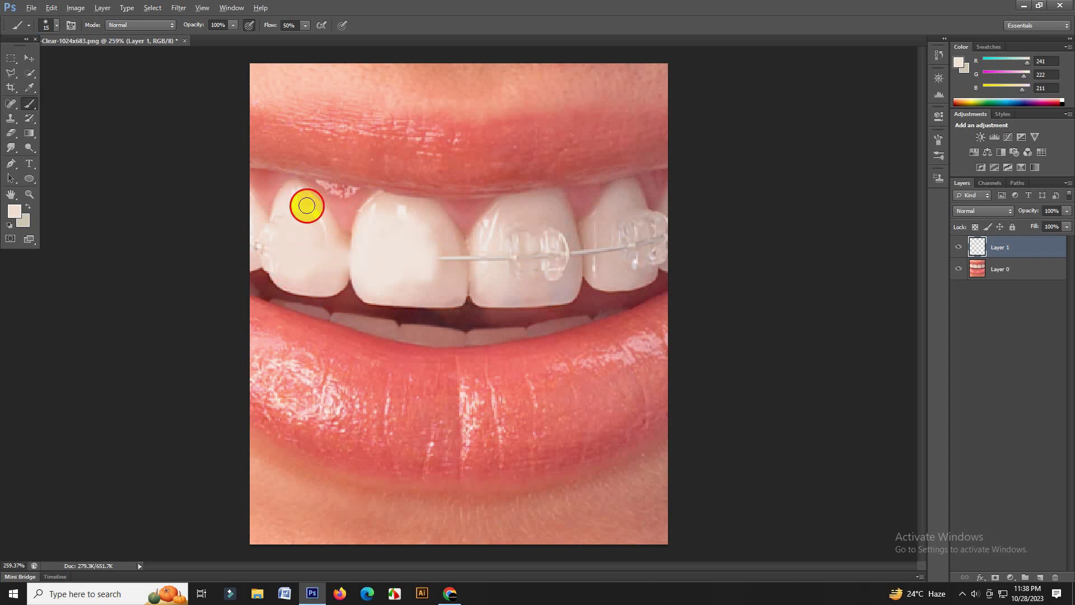
mouse_move(307, 205)
mouse_down()
mouse_move(284, 221)
mouse_move(324, 240)
mouse_move(283, 240)
mouse_up()
alt+click(269, 224)
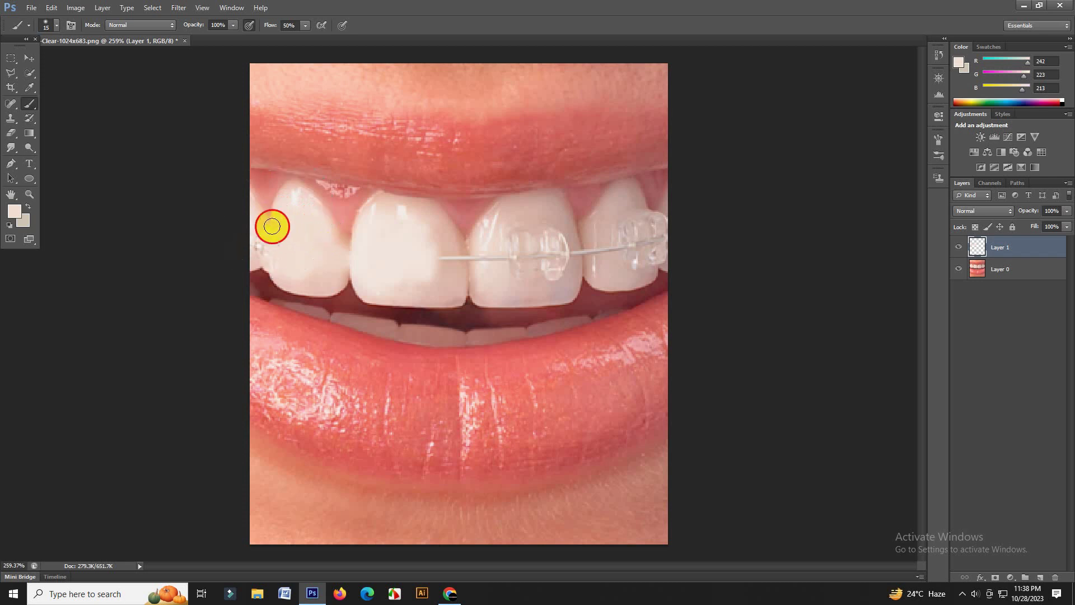
alt+click(250, 230)
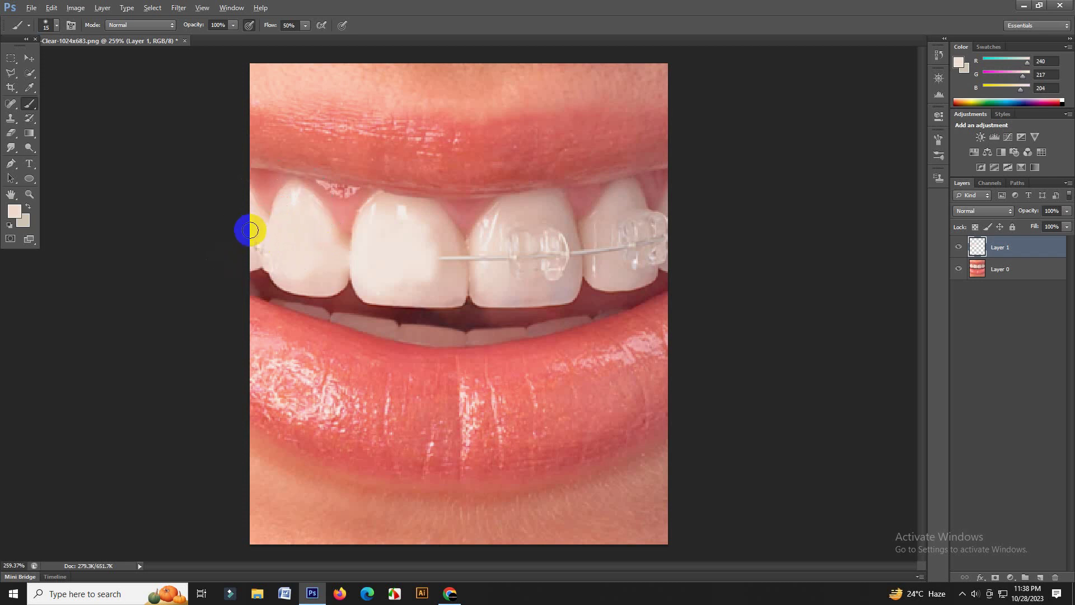
alt+click(290, 274)
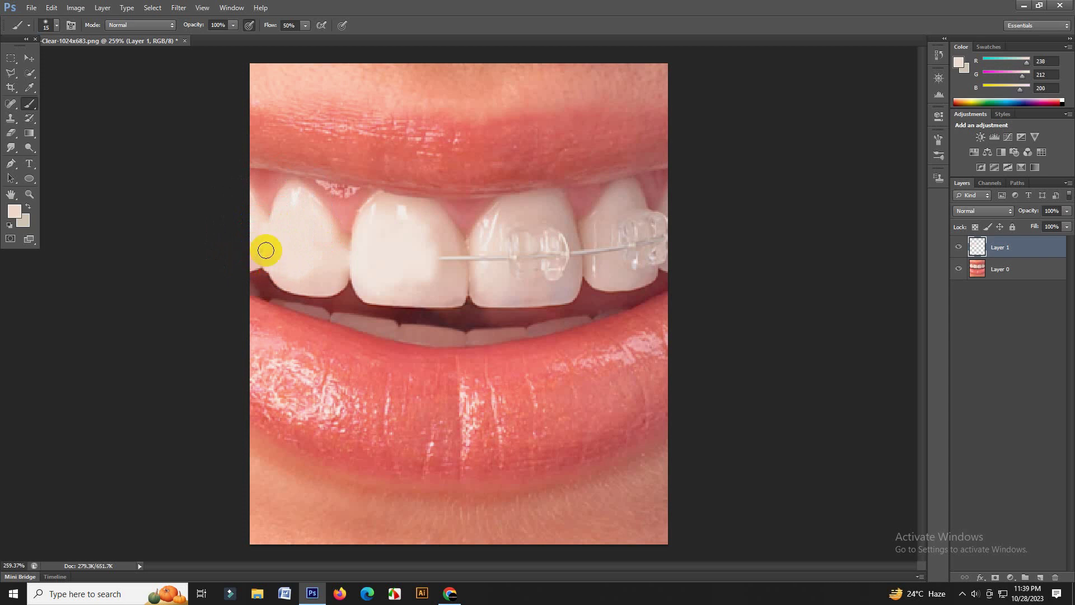
Paint out the wire end on the centre tooth near the gap with sampled tooth tones.
click(271, 263)
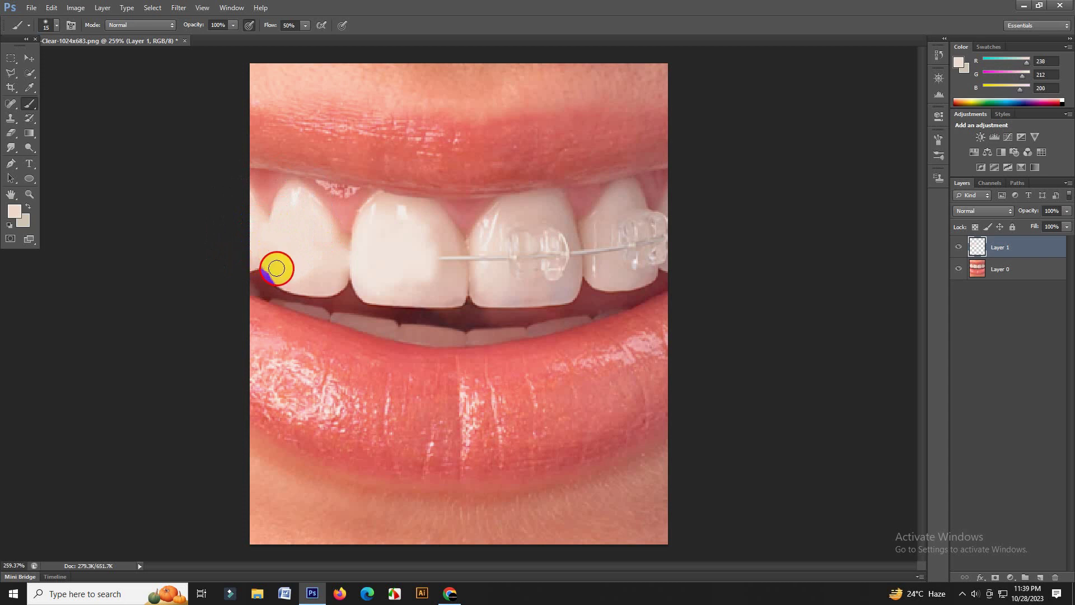
alt+click(445, 245)
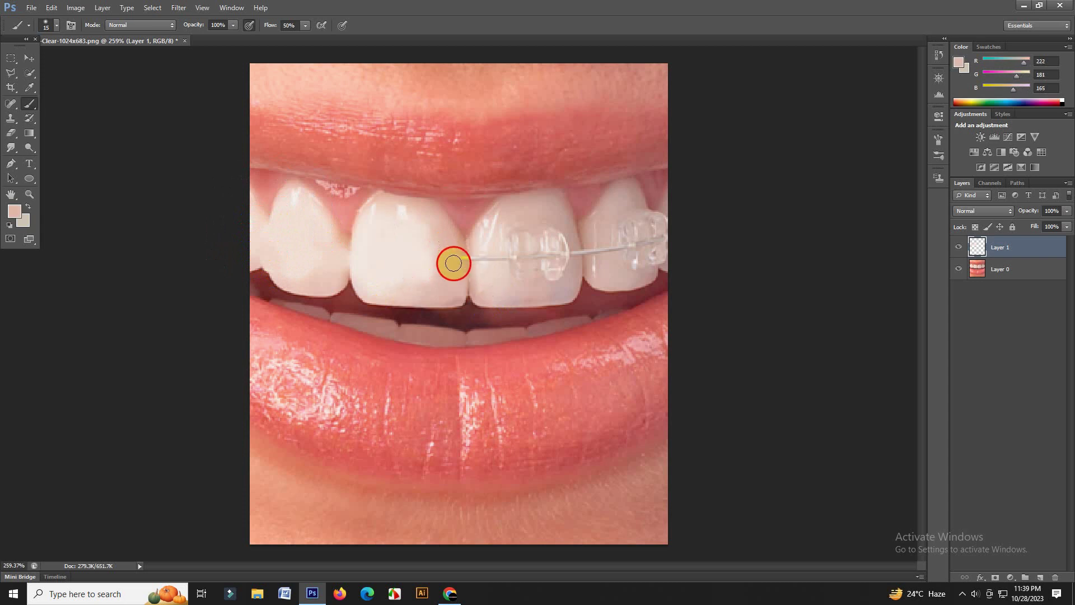
drag(453, 263, 450, 275)
alt+click(459, 259)
alt+click(478, 249)
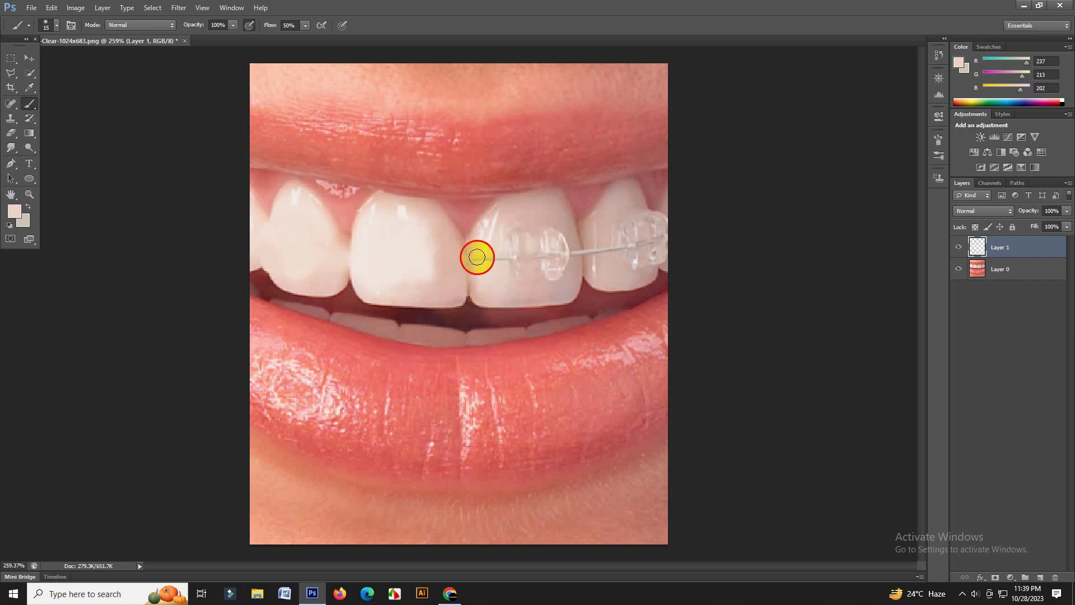
drag(480, 265, 475, 261)
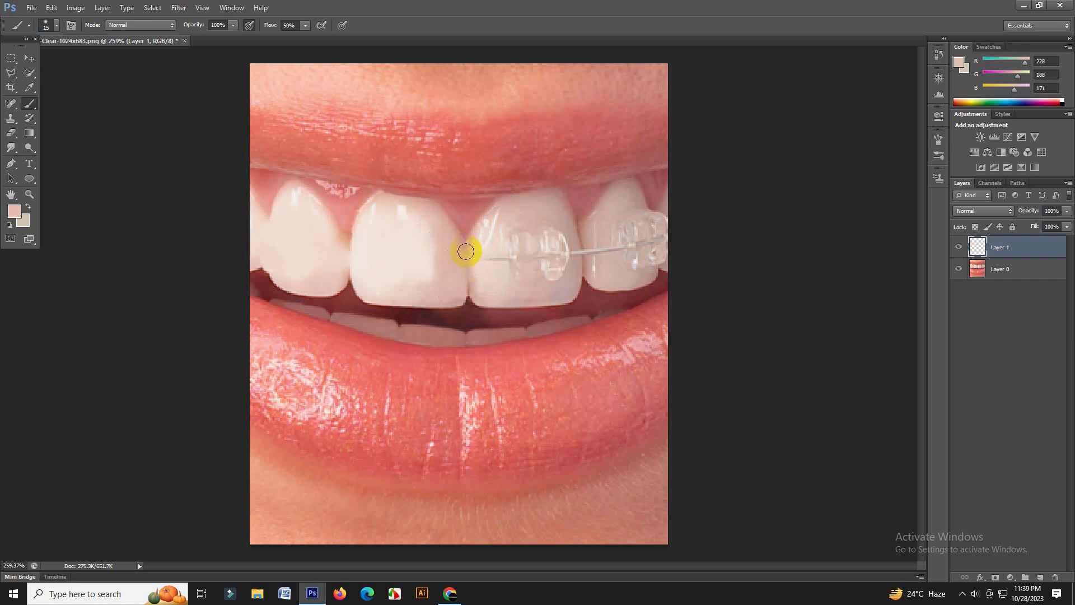
Paint over the left part of the right front tooth's bracket with sampled shades.
alt+click(487, 247)
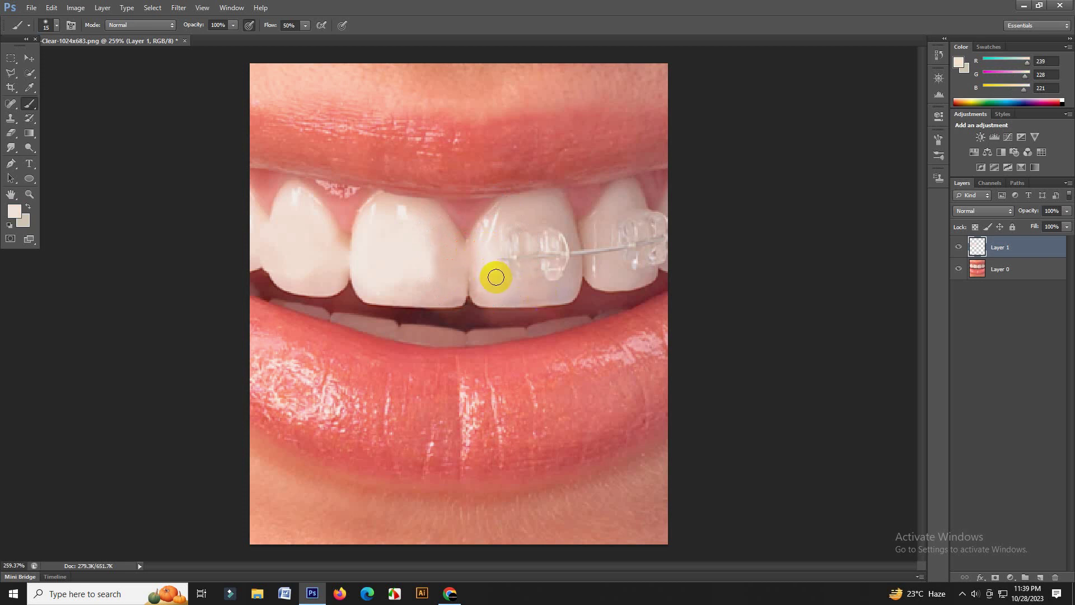
alt+click(556, 210)
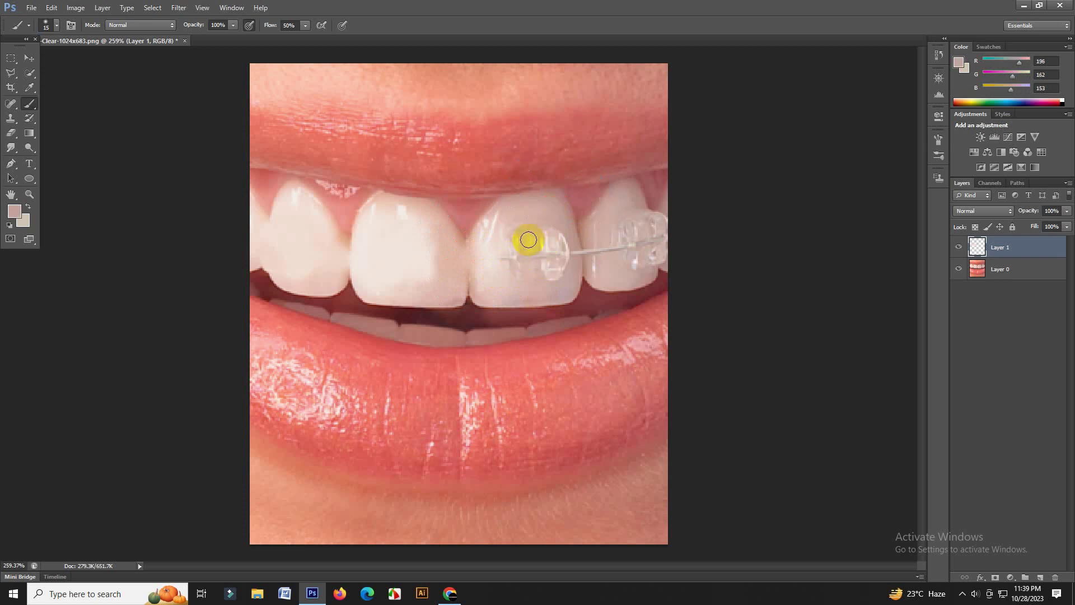
mouse_move(524, 244)
mouse_down()
mouse_move(519, 265)
mouse_move(532, 263)
mouse_move(538, 233)
mouse_move(554, 258)
mouse_move(513, 262)
mouse_up()
alt+click(502, 261)
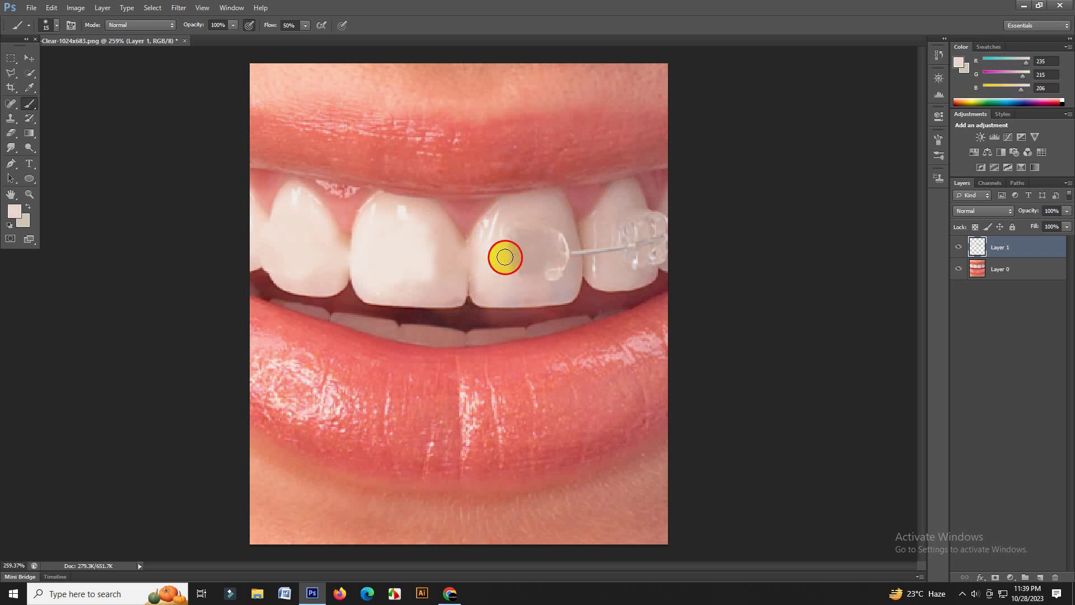
alt+click(506, 229)
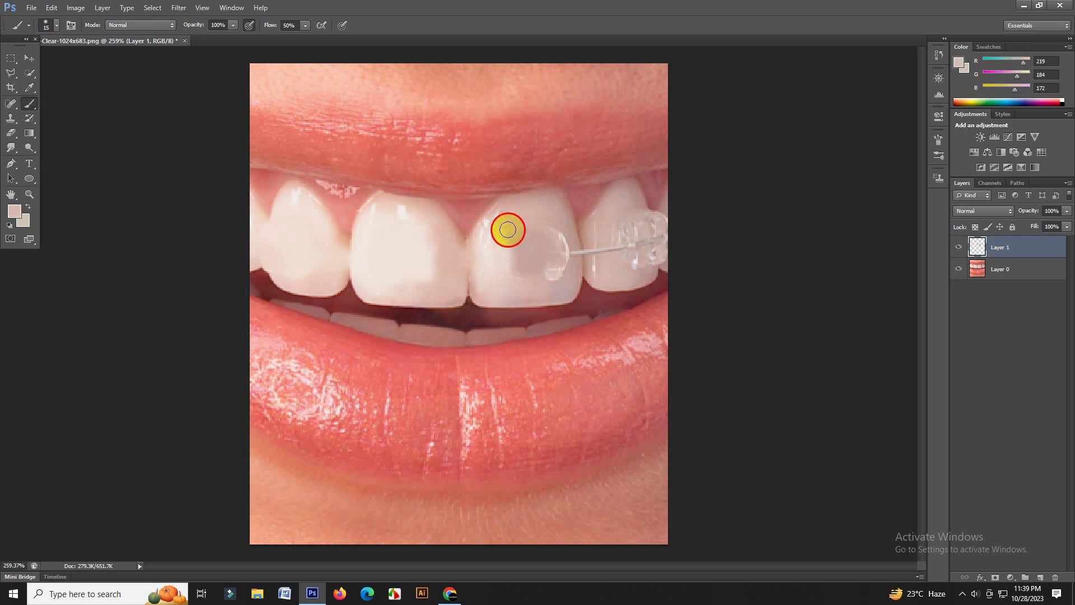
alt+click(522, 227)
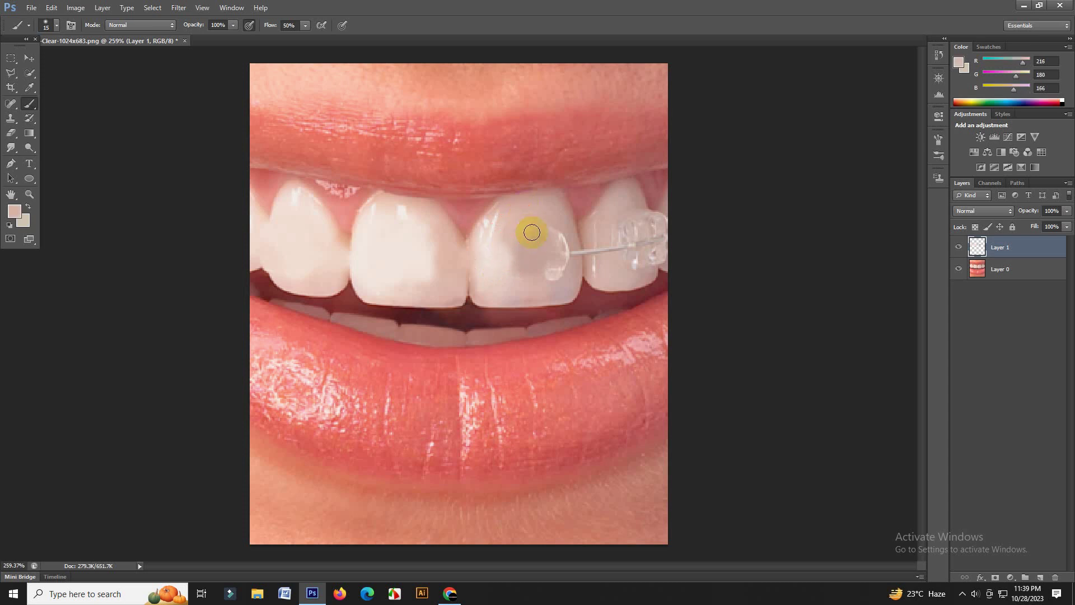
alt+click(542, 225)
alt+click(558, 212)
alt+click(559, 227)
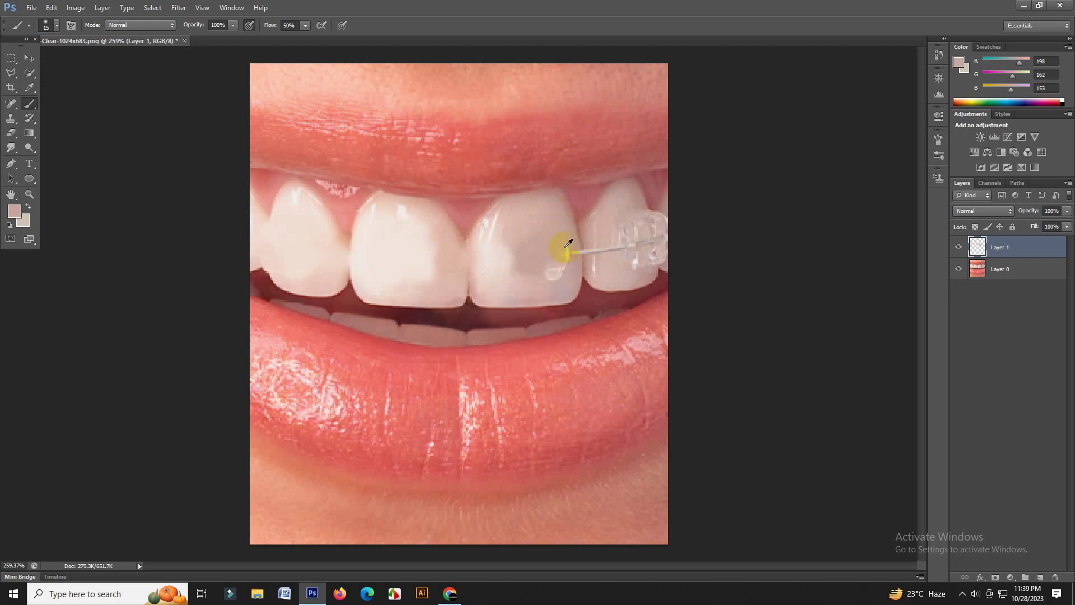
Sample lower tooth tones on the right front tooth to blend the painted area.
alt+click(510, 278)
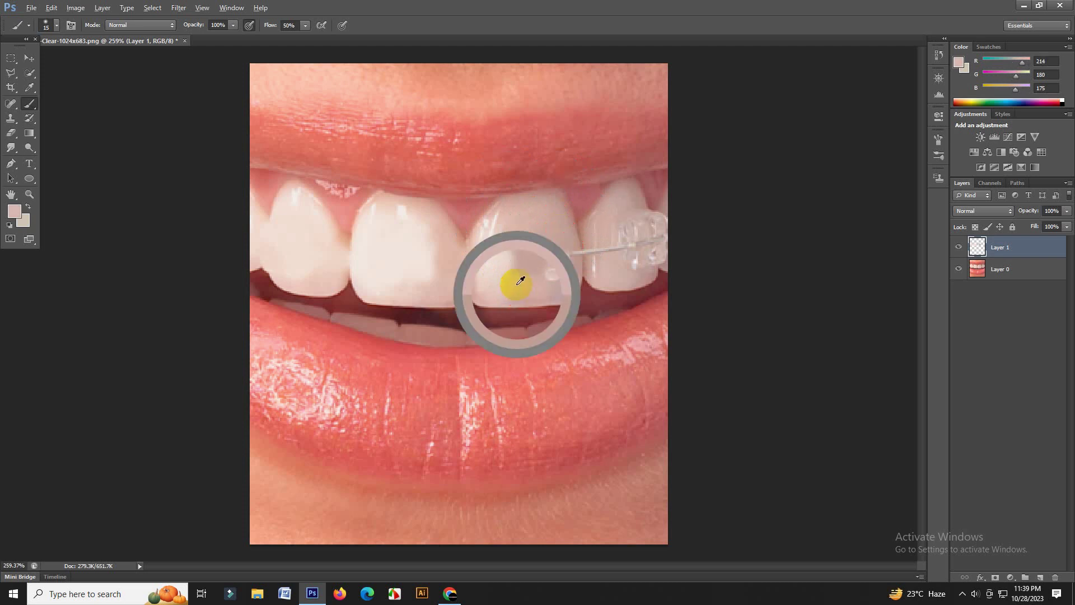
alt+click(535, 286)
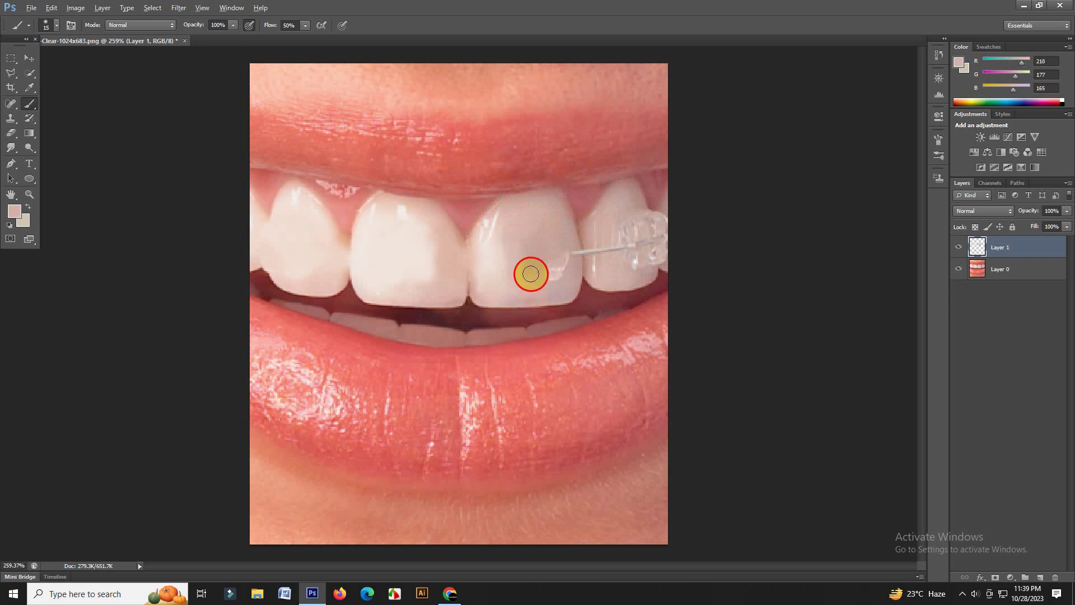
alt+click(554, 273)
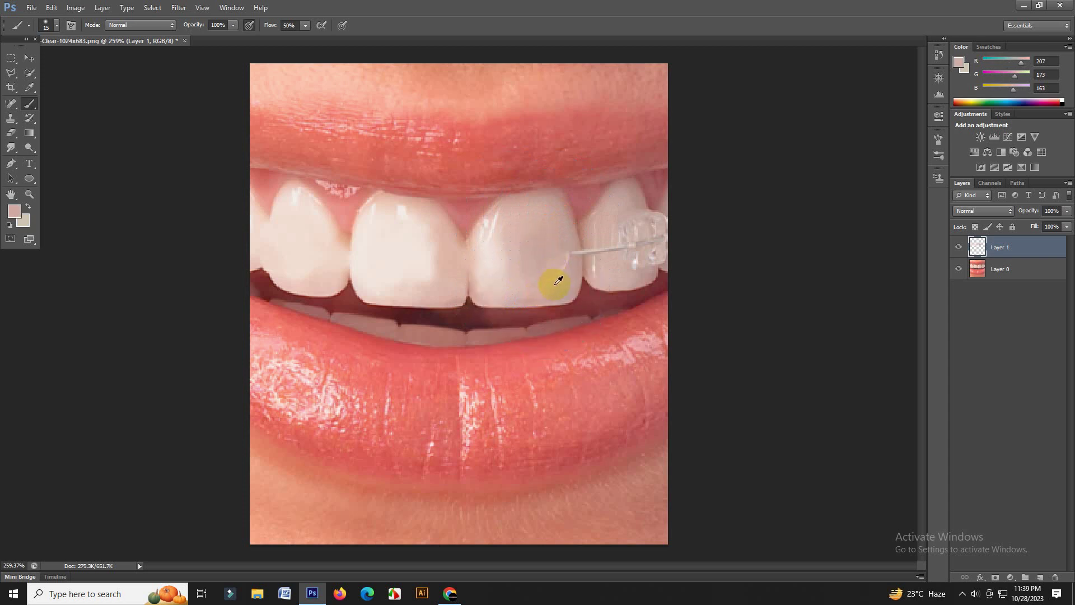
alt+click(560, 269)
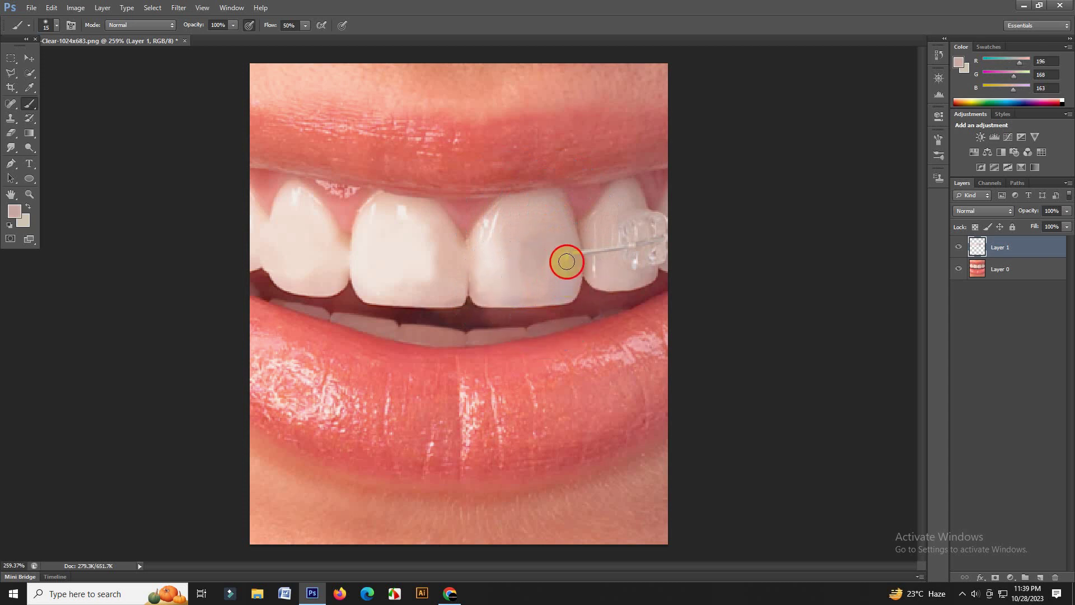
alt+click(552, 281)
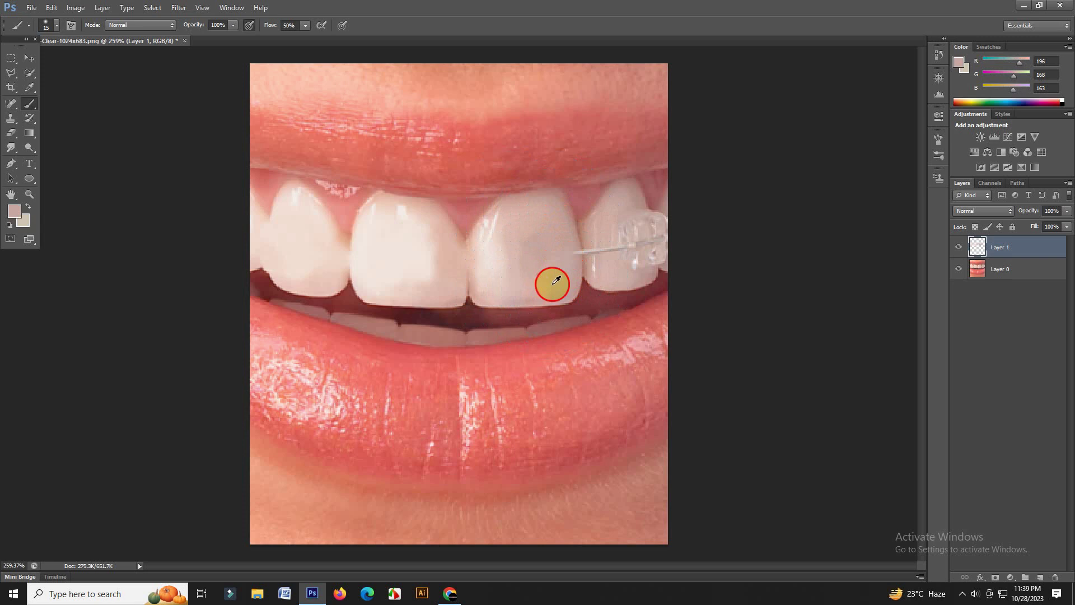
alt+click(512, 269)
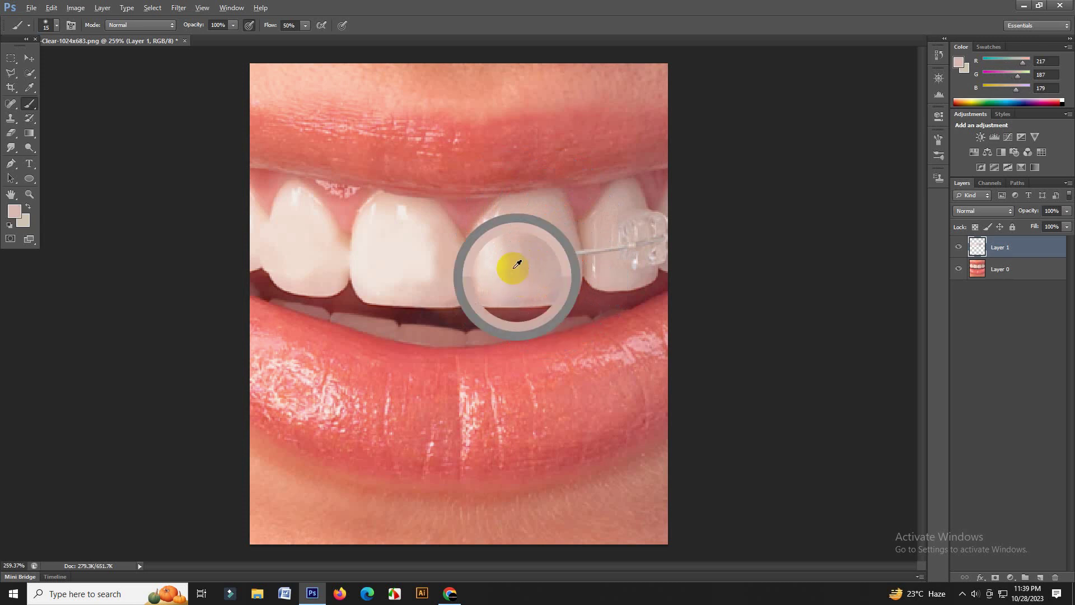
Paint out the wire beside the bracket next to the right front tooth.
alt+click(599, 259)
drag(611, 242, 609, 247)
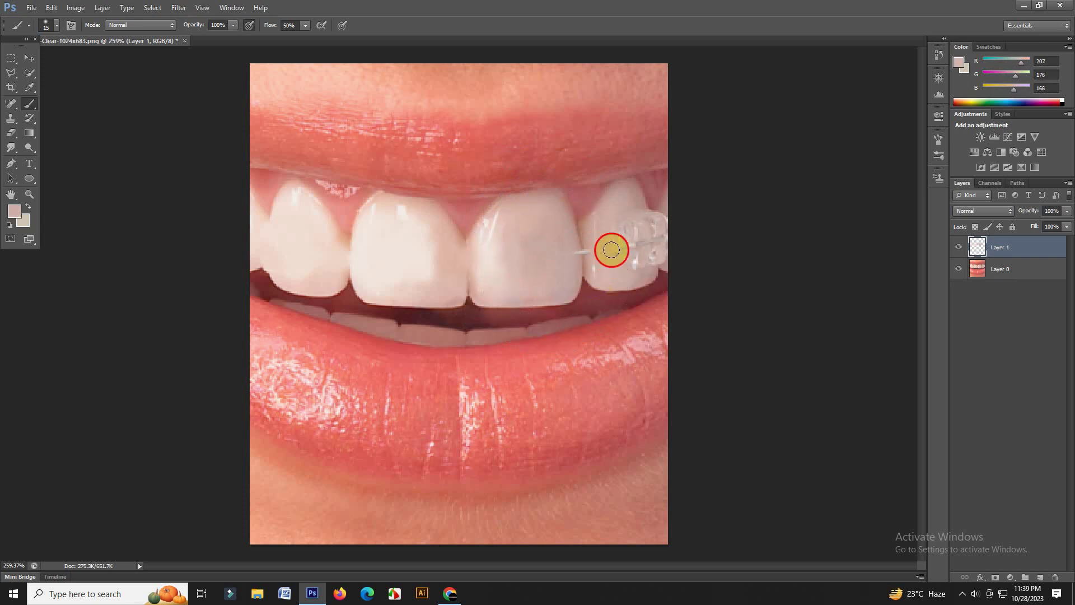
alt+click(583, 262)
alt+click(588, 263)
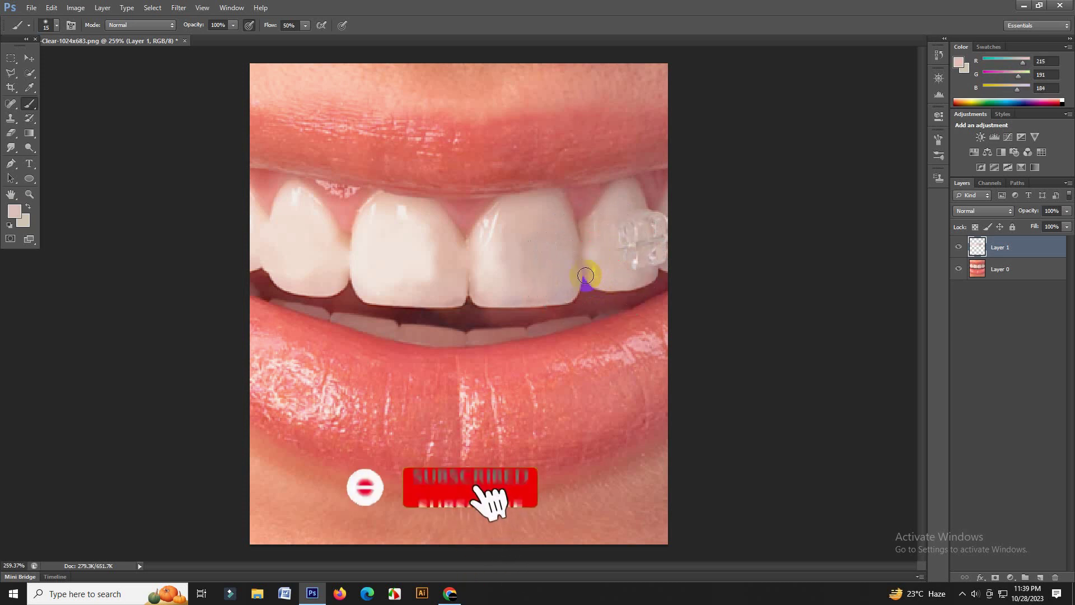
alt+click(577, 267)
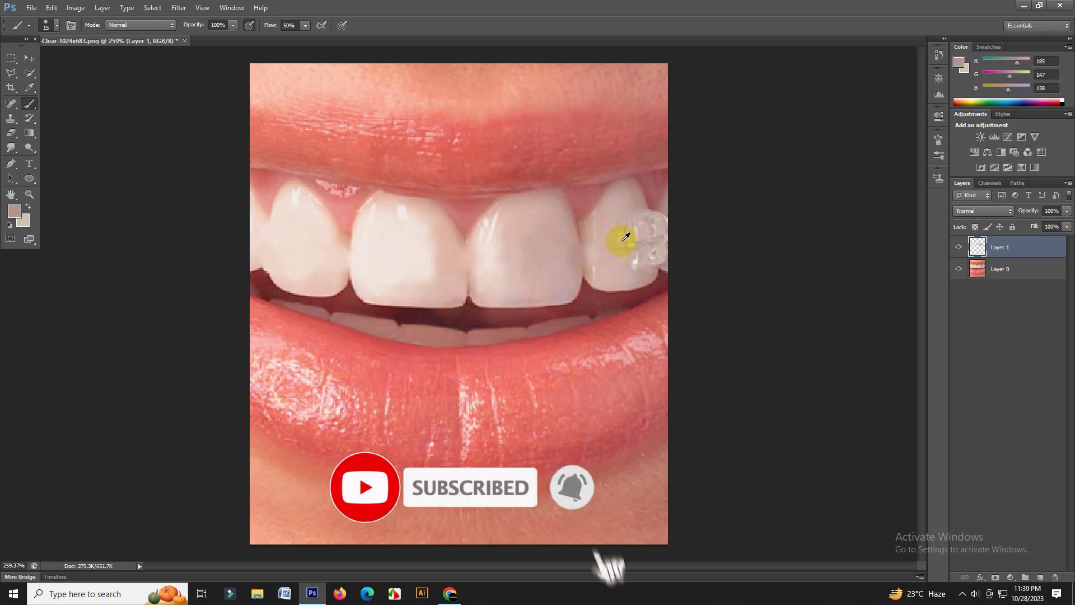
Sample tooth and gum-edge shades around the right upper tooth's bracket.
alt+click(620, 214)
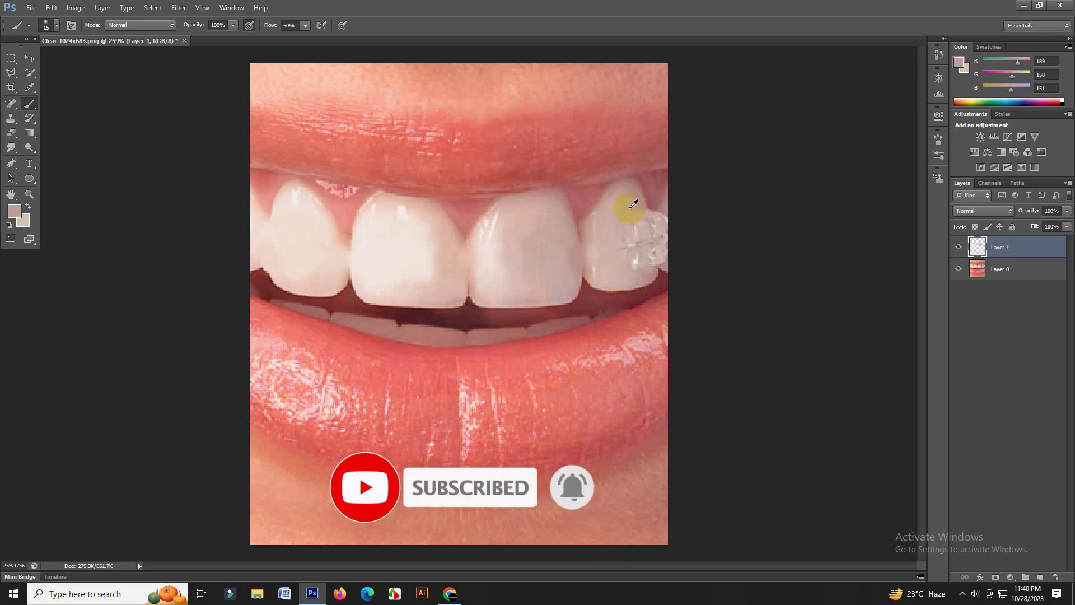
alt+click(643, 199)
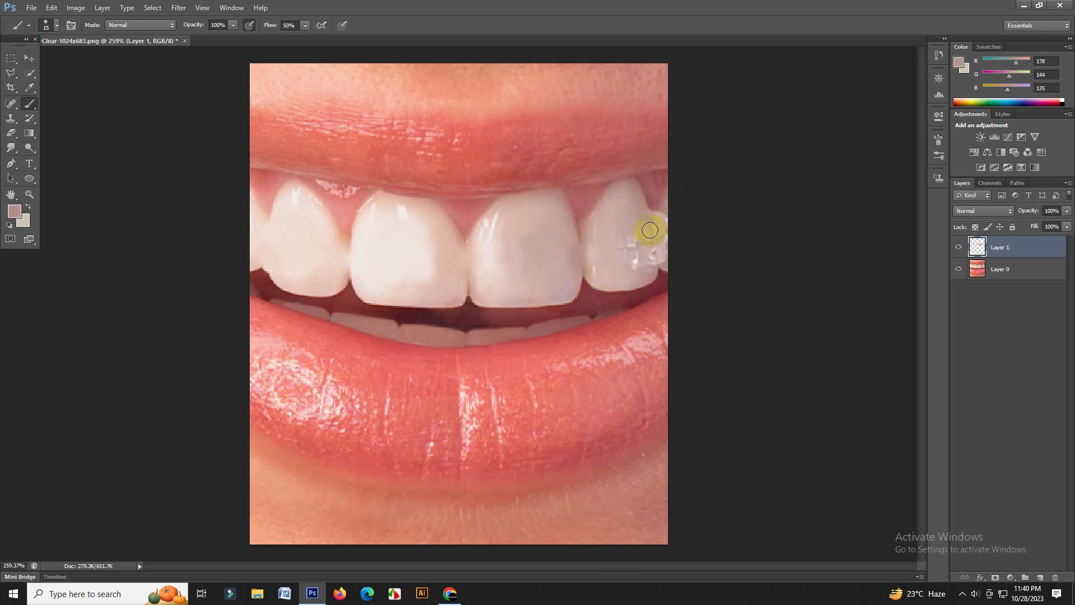
alt+click(642, 212)
alt+click(668, 220)
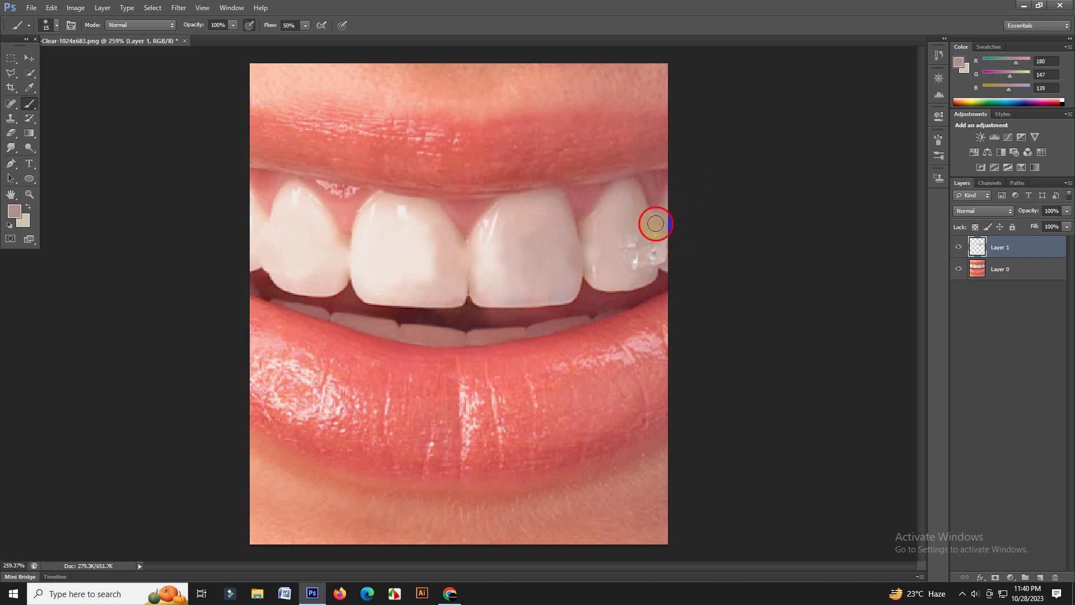
alt+click(653, 205)
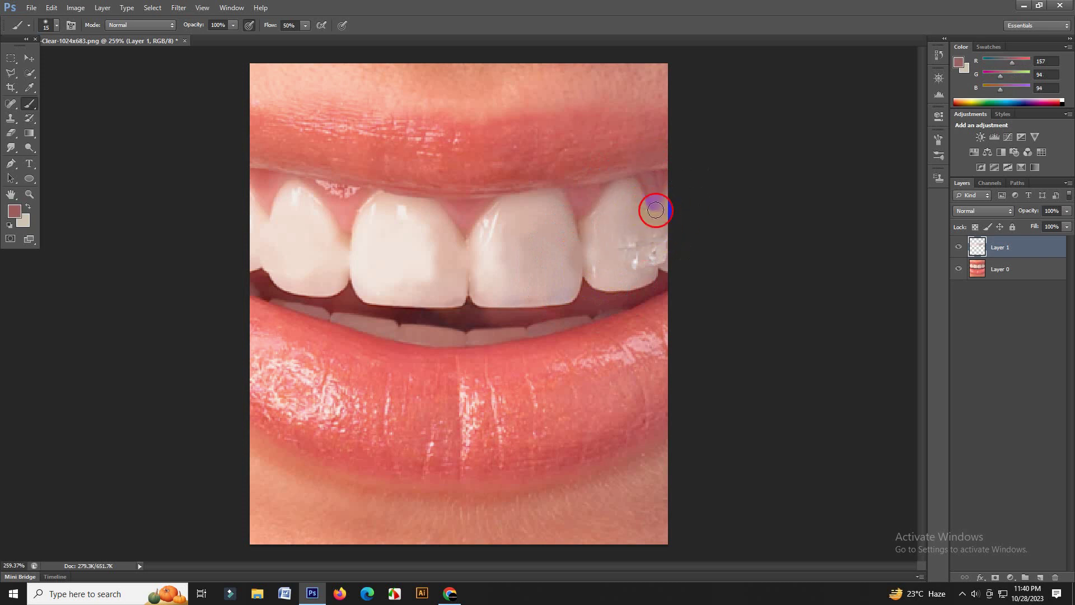
alt+click(635, 211)
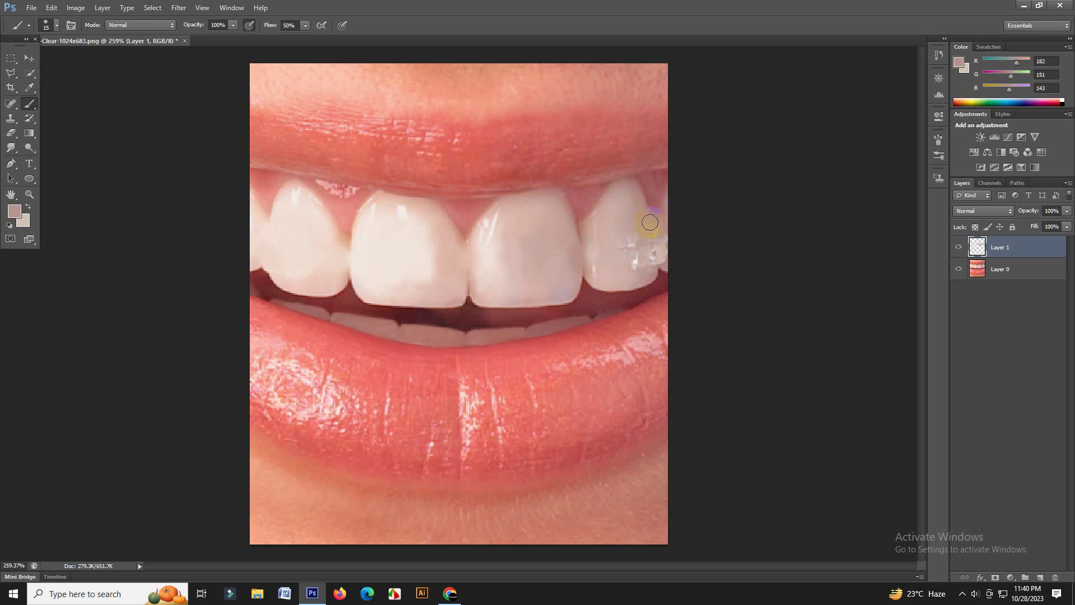
alt+click(641, 275)
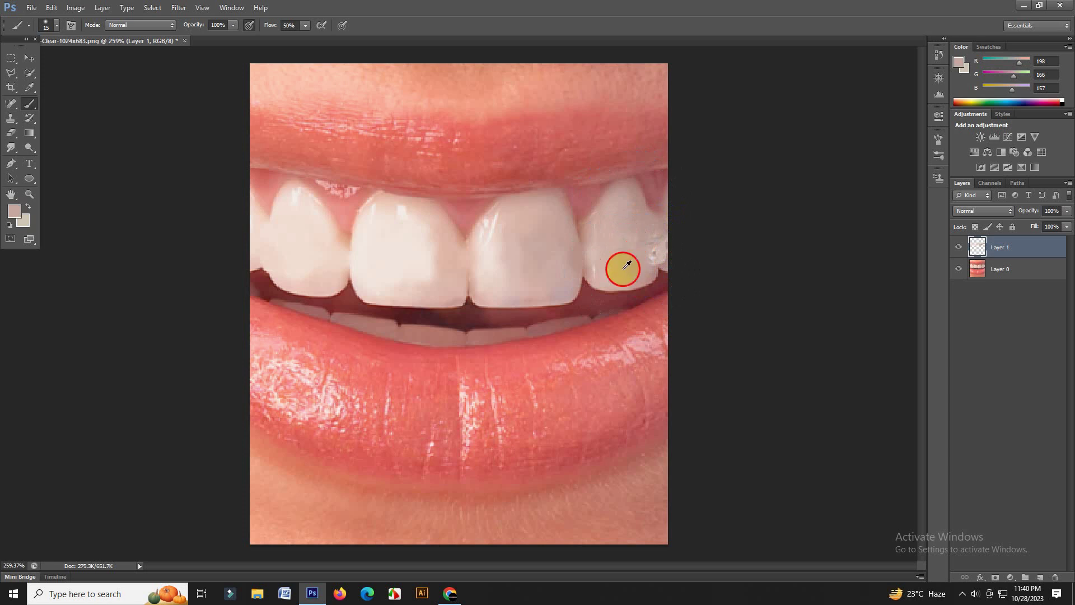
Paint over the remaining bracket on the right upper tooth with sampled enamel colours.
drag(629, 246, 620, 244)
alt+click(644, 269)
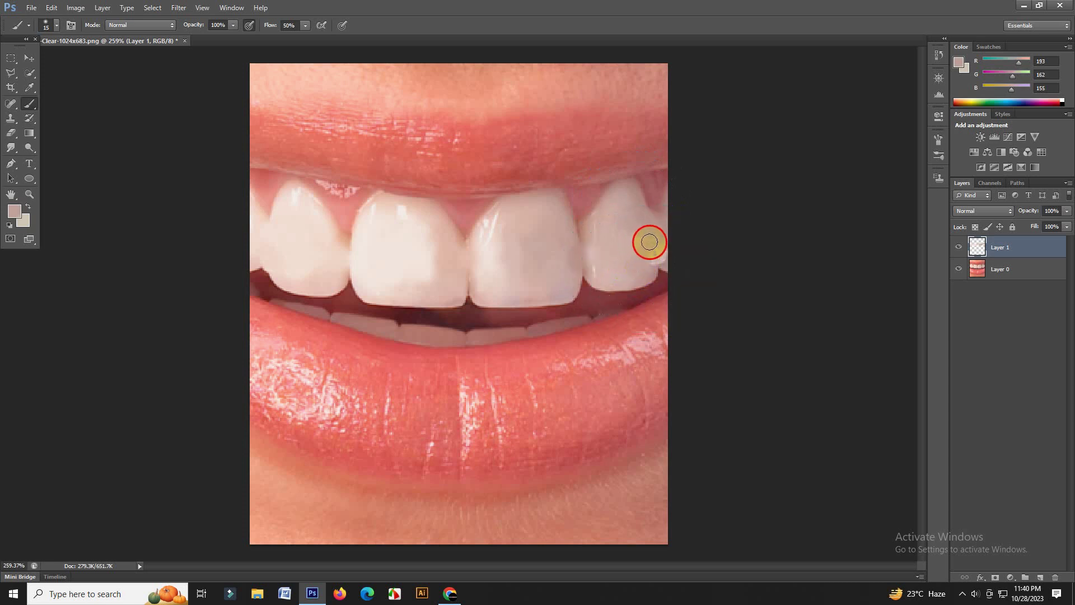
alt+click(668, 266)
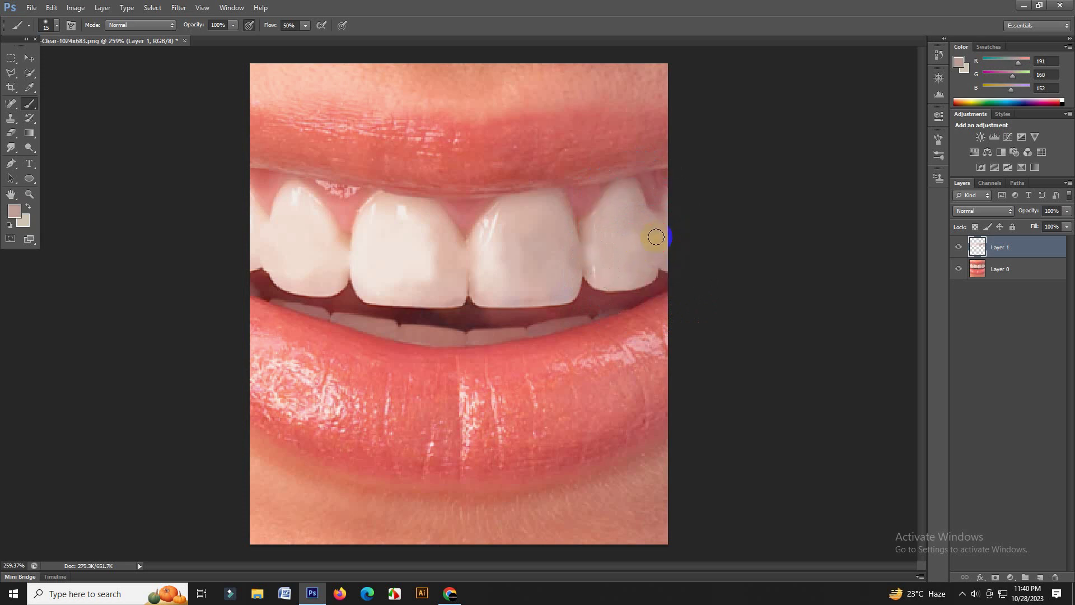
alt+click(620, 232)
alt+click(597, 231)
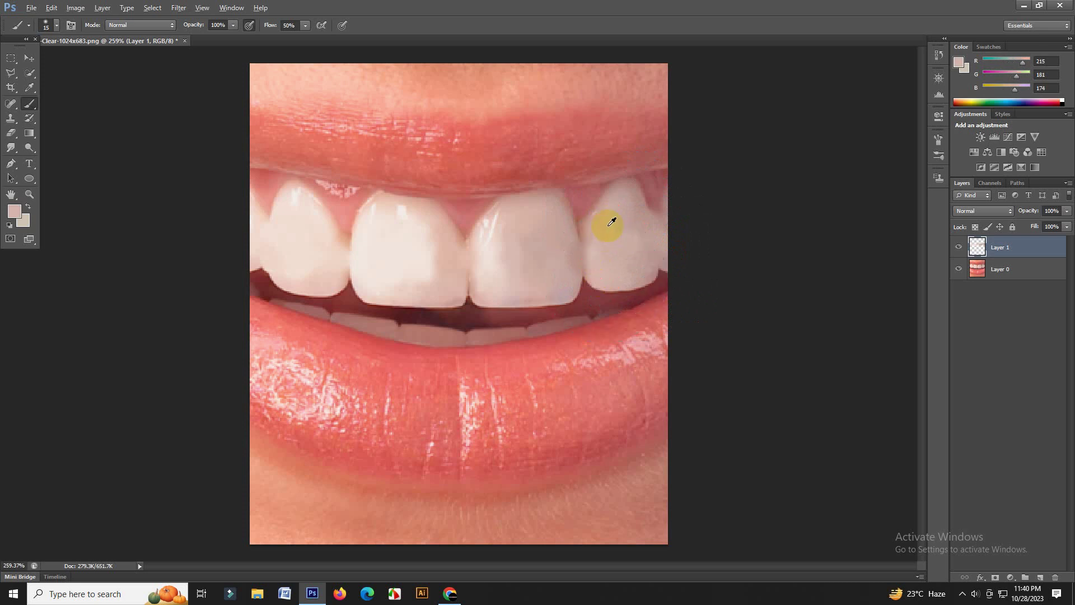
alt+click(605, 211)
alt+click(629, 224)
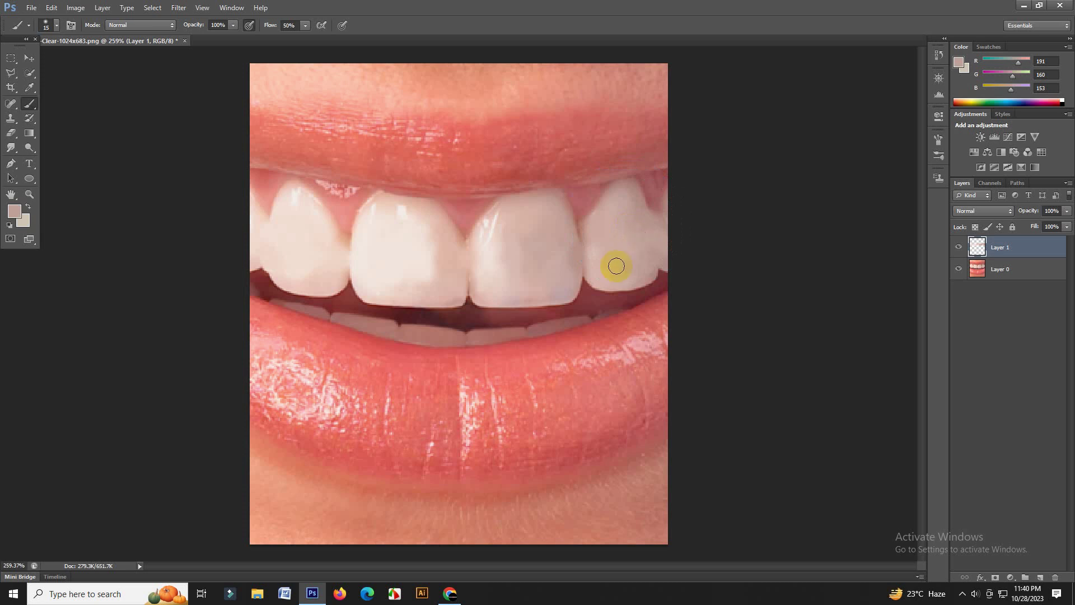
alt+click(561, 289)
Sample enamel and gum-edge shades on both central incisors and brush them to even the tone.
alt+click(541, 282)
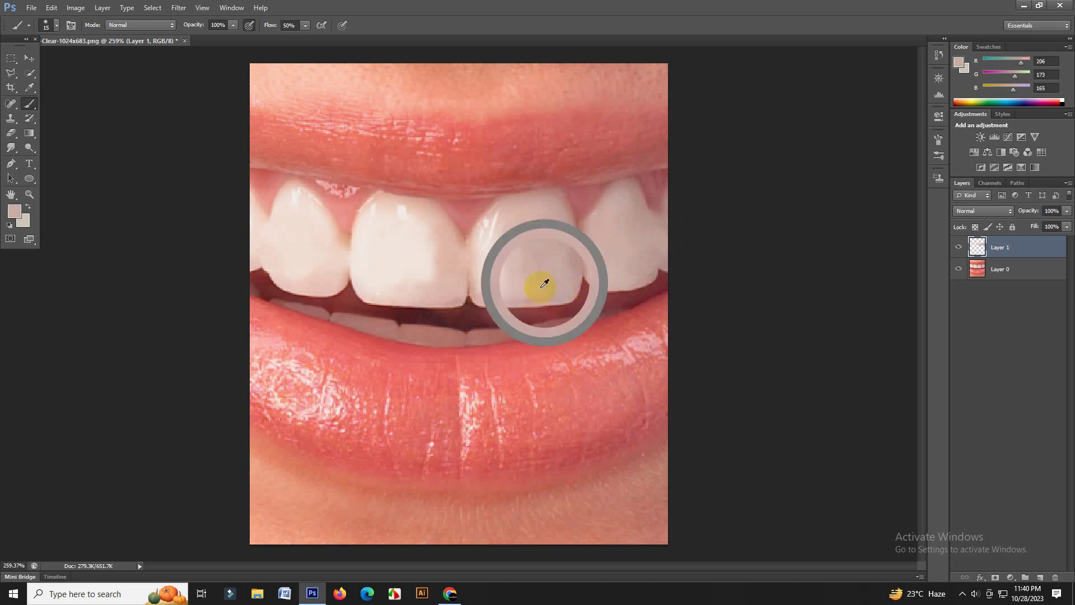
alt+click(508, 219)
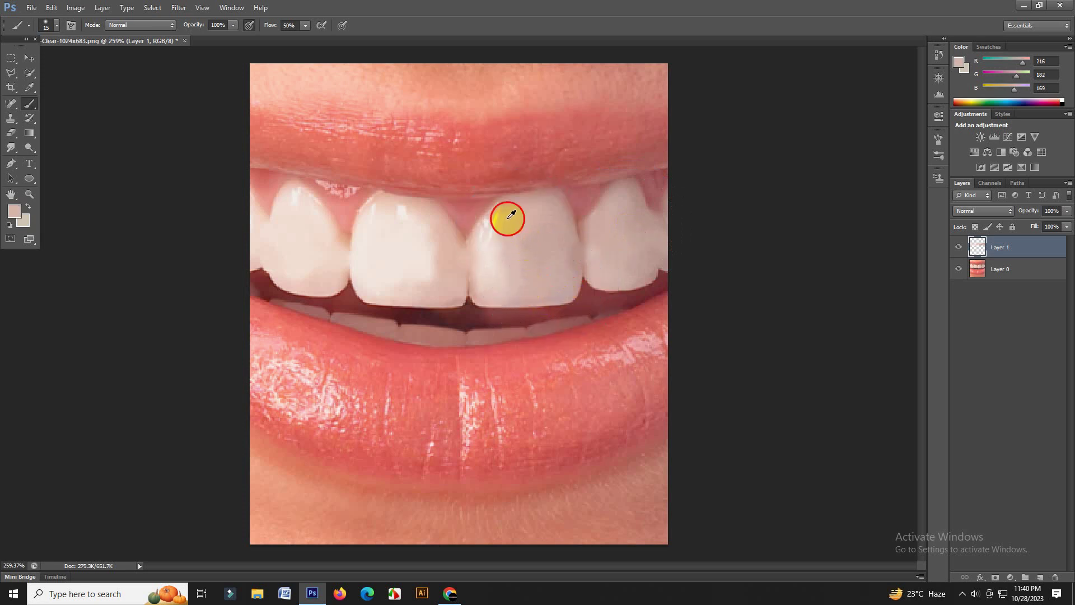
alt+click(487, 252)
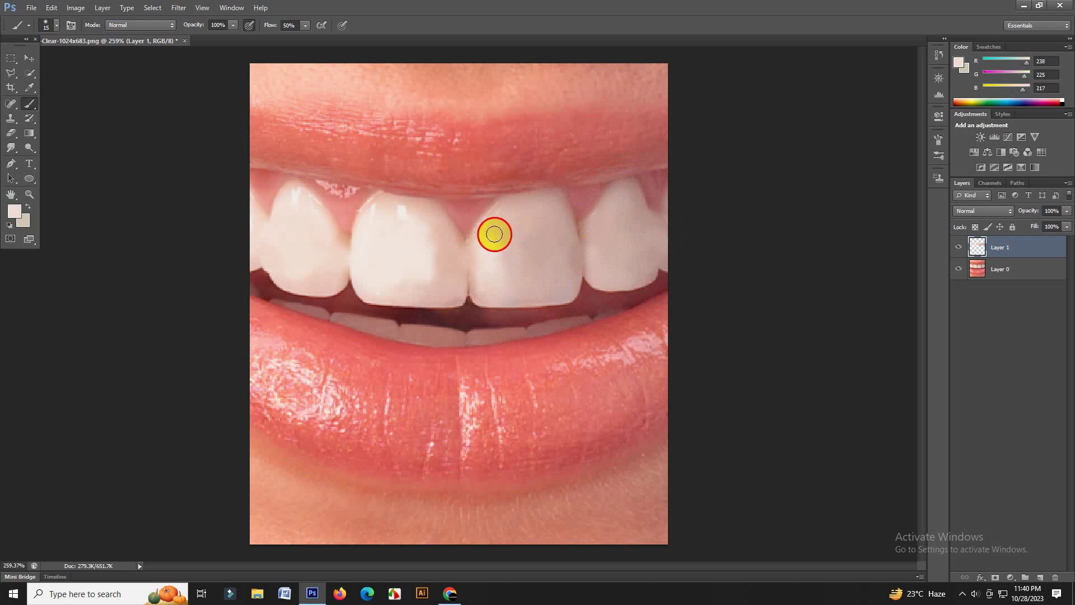
alt+click(502, 215)
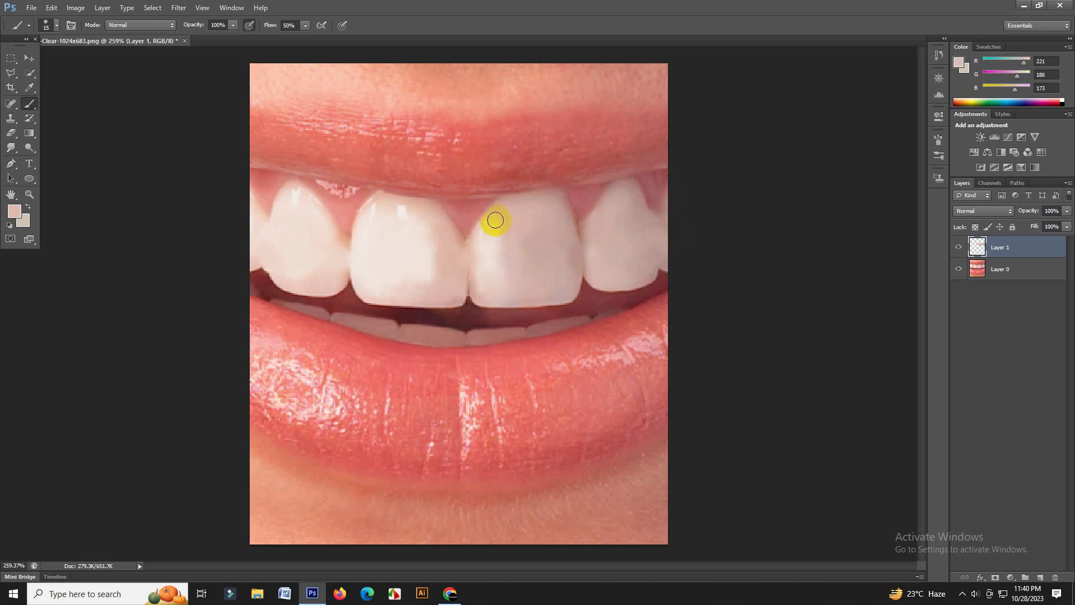
alt+click(481, 245)
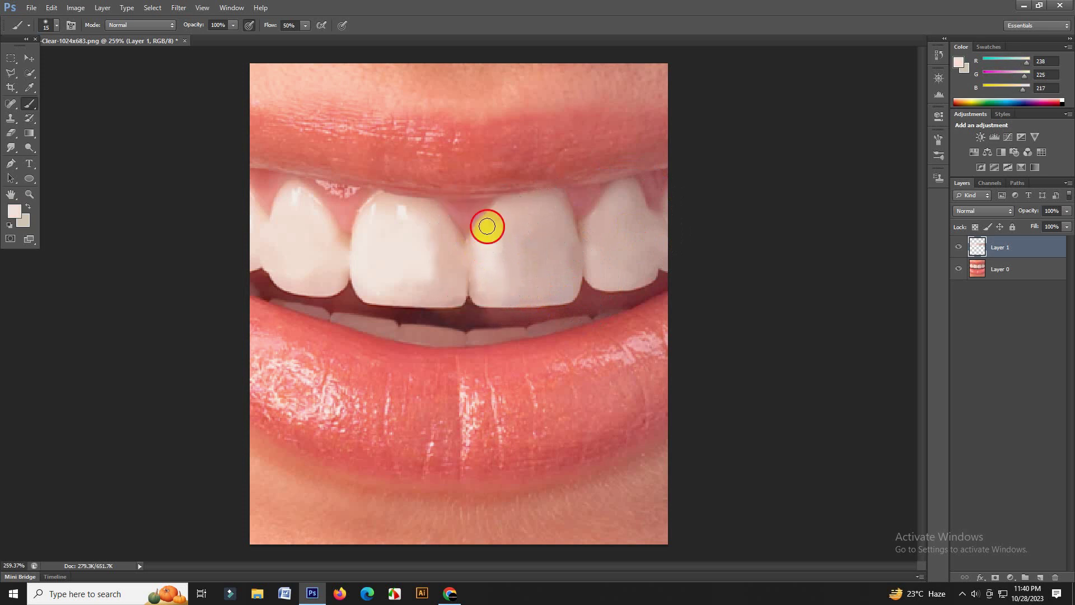
alt+click(539, 258)
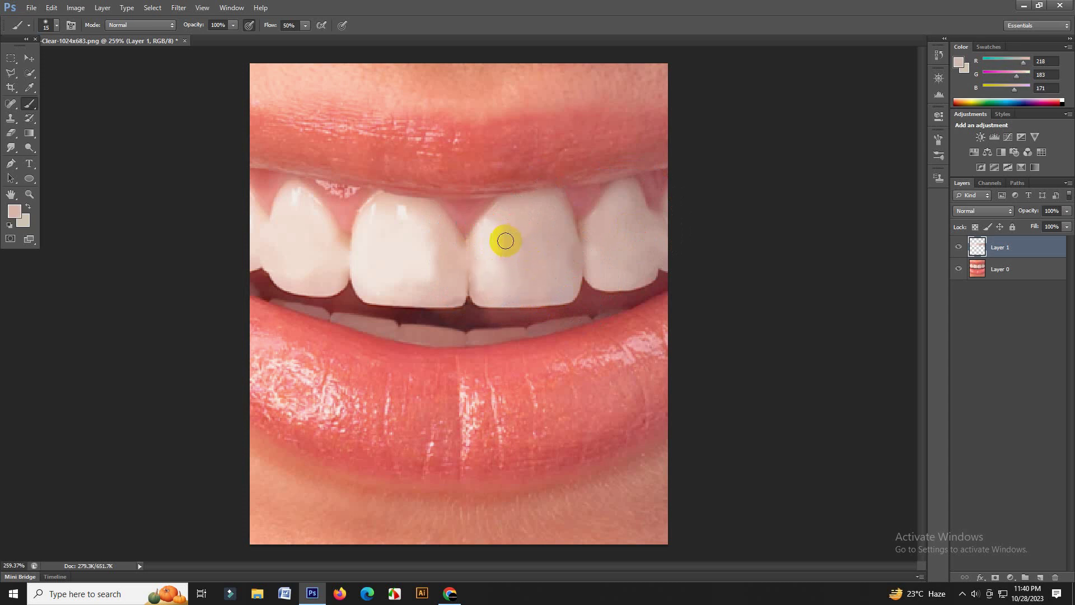
alt+click(402, 220)
drag(401, 215, 396, 216)
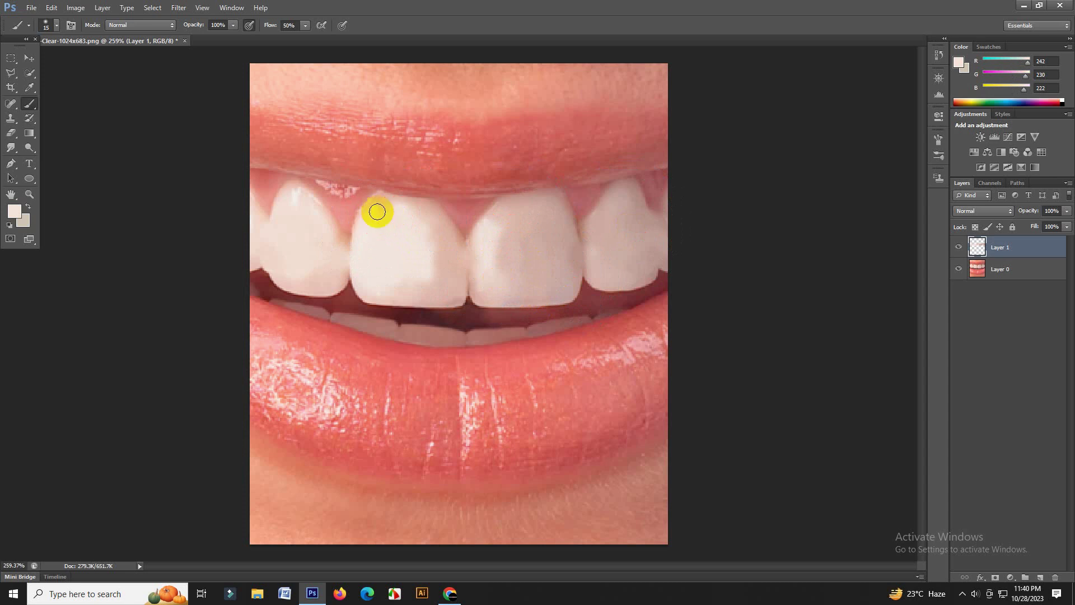
alt+click(409, 259)
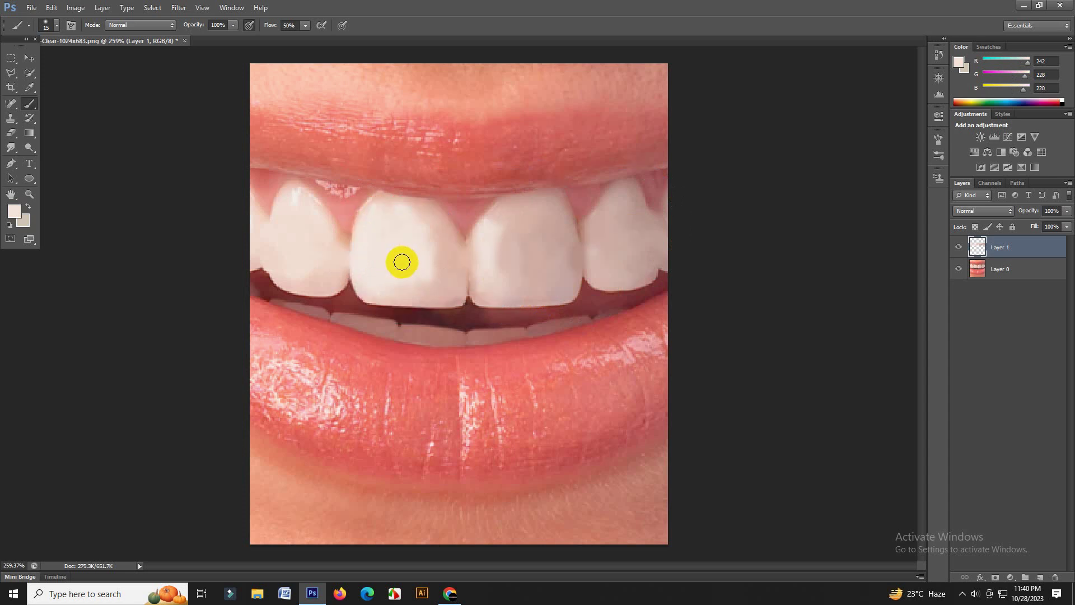
alt+click(428, 285)
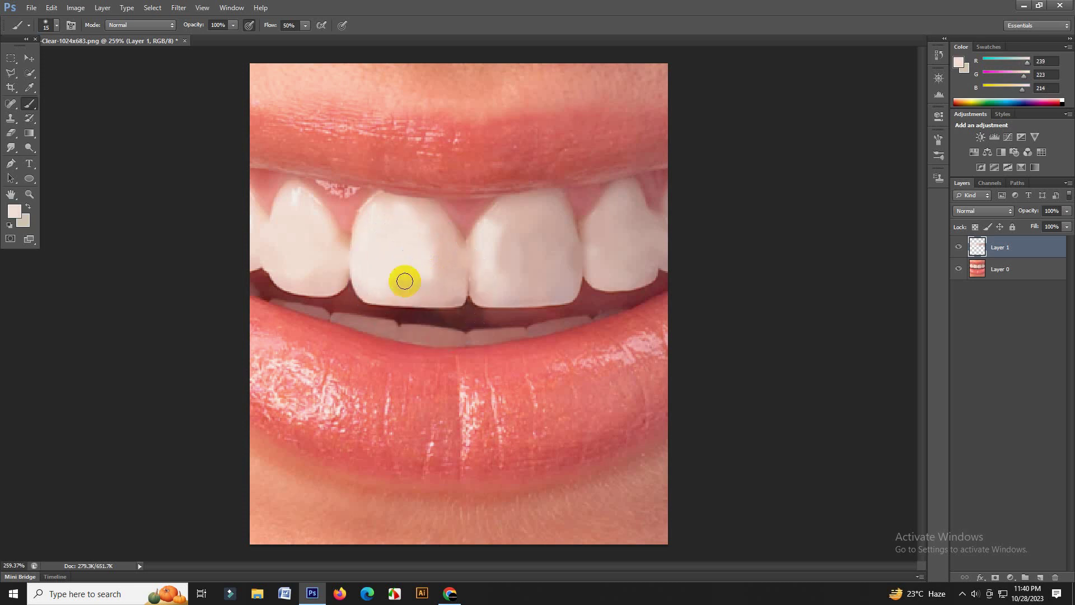
Enlarge the brush and sweep pale enamel paint across the front and lower teeth.
key(bracketright)
key(bracketright)
key(bracketright)
key(bracketright)
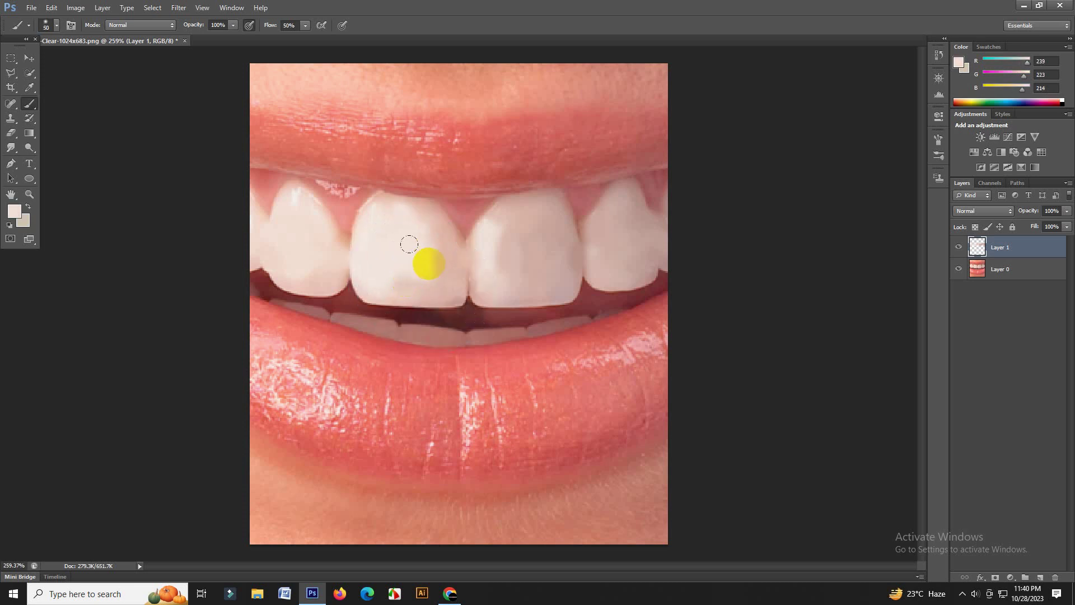
alt+click(413, 260)
mouse_move(394, 226)
mouse_down()
mouse_move(405, 236)
mouse_move(384, 211)
mouse_move(365, 257)
mouse_move(260, 233)
mouse_move(422, 264)
mouse_move(493, 231)
mouse_move(480, 240)
mouse_move(540, 251)
mouse_move(504, 283)
mouse_move(584, 230)
mouse_move(615, 348)
mouse_up()
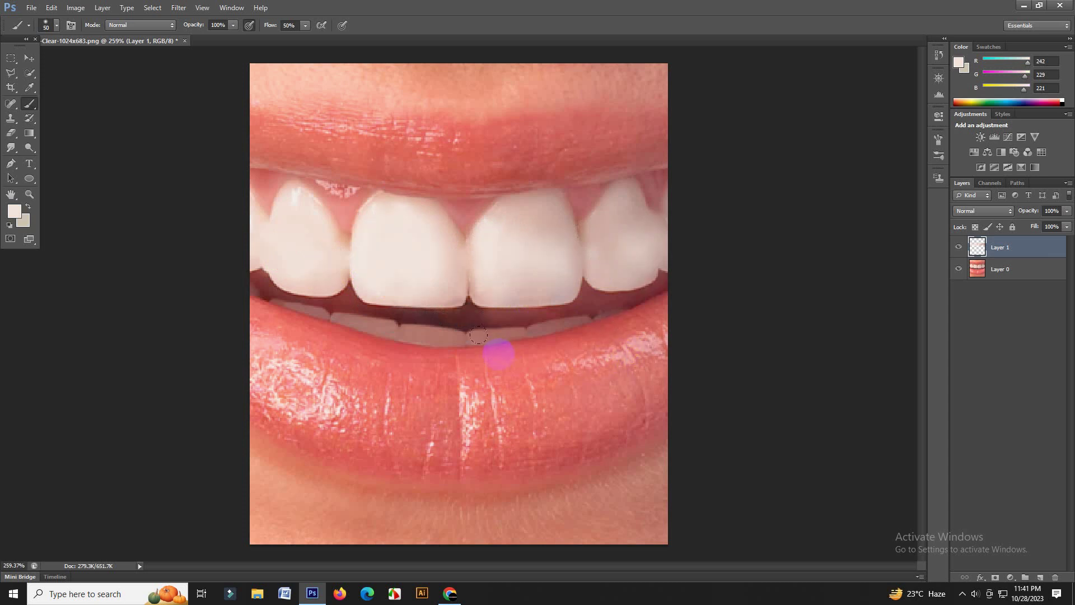
click(435, 264)
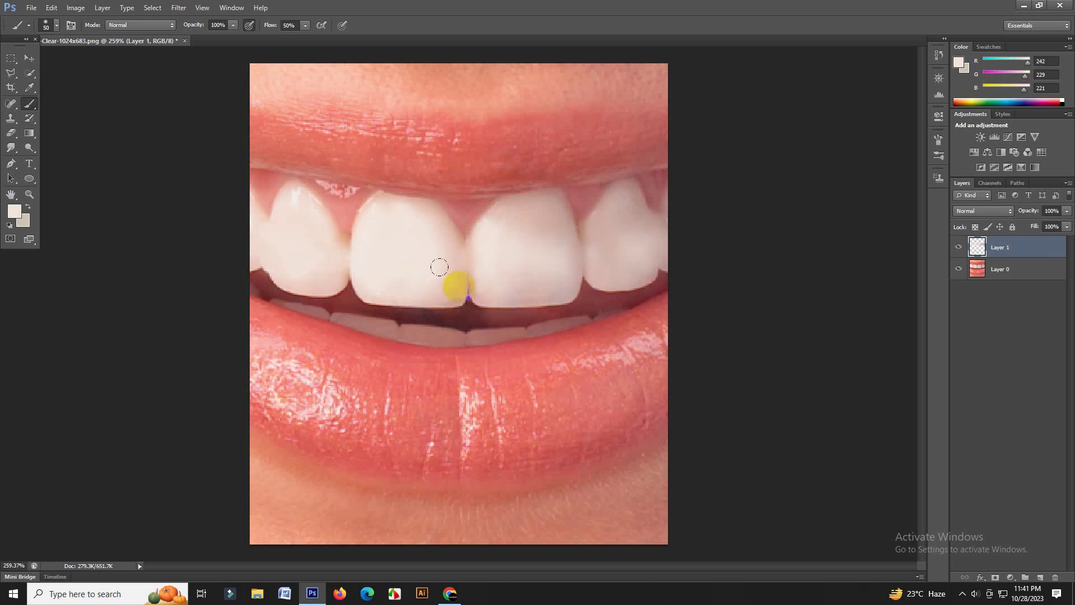